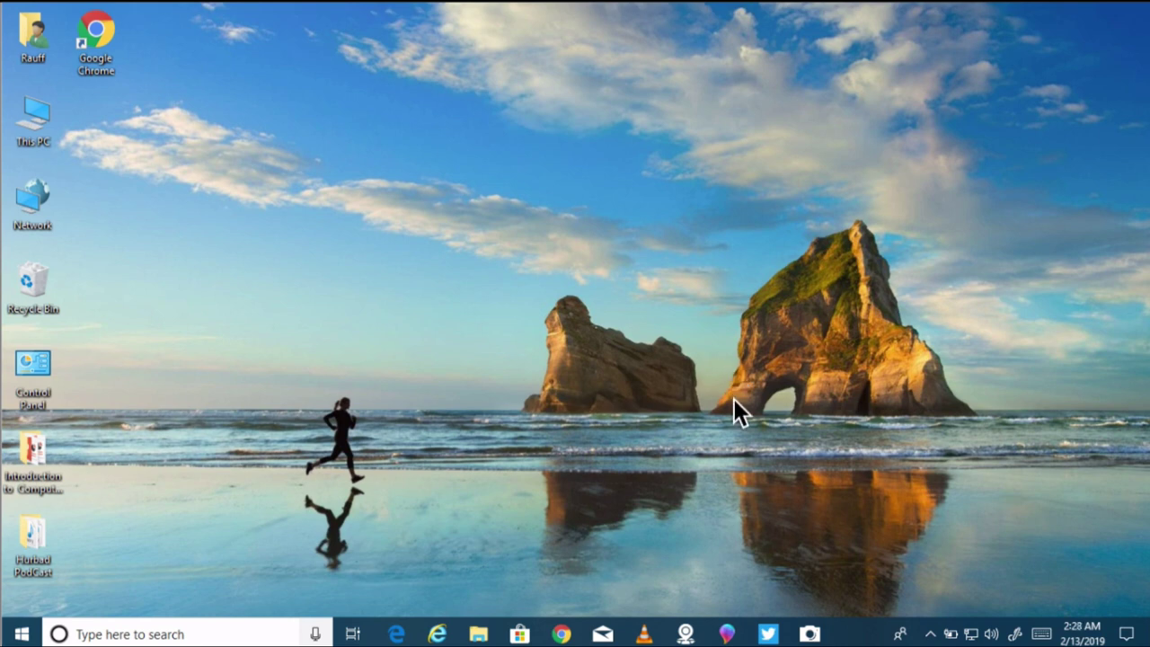
# Step: Open the taskbar People bar panel to check for contact suggestions
pyautogui.click(901, 634)
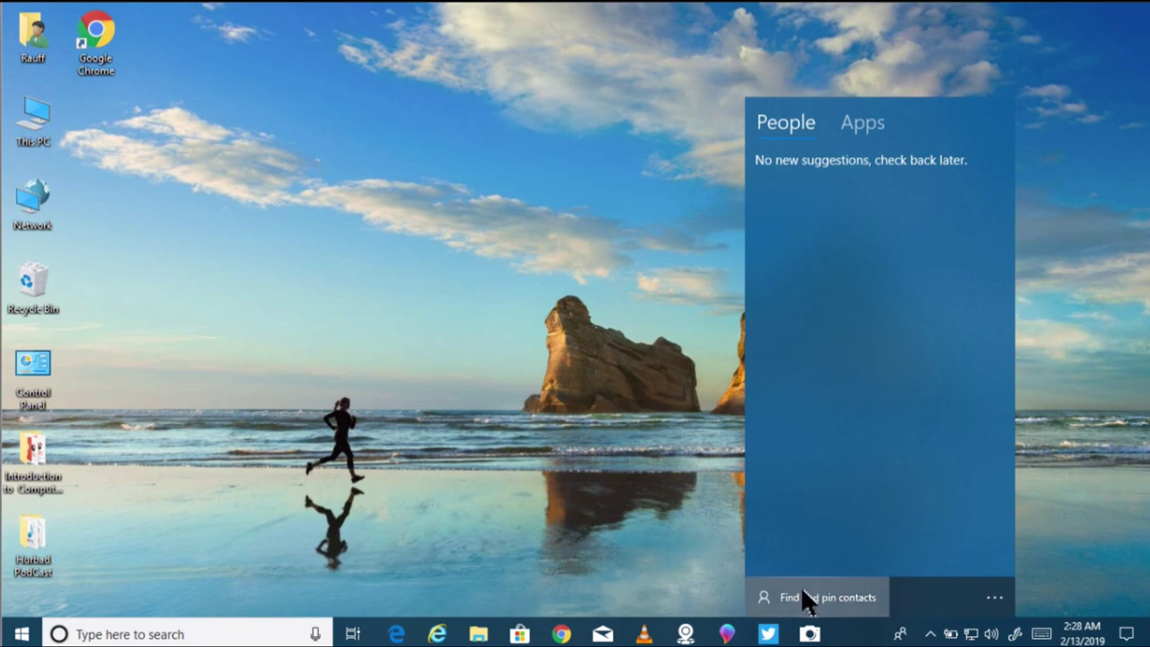
# Step: Go to Find and pin contacts in the People flyout and launch the full People app
pyautogui.click(868, 593)
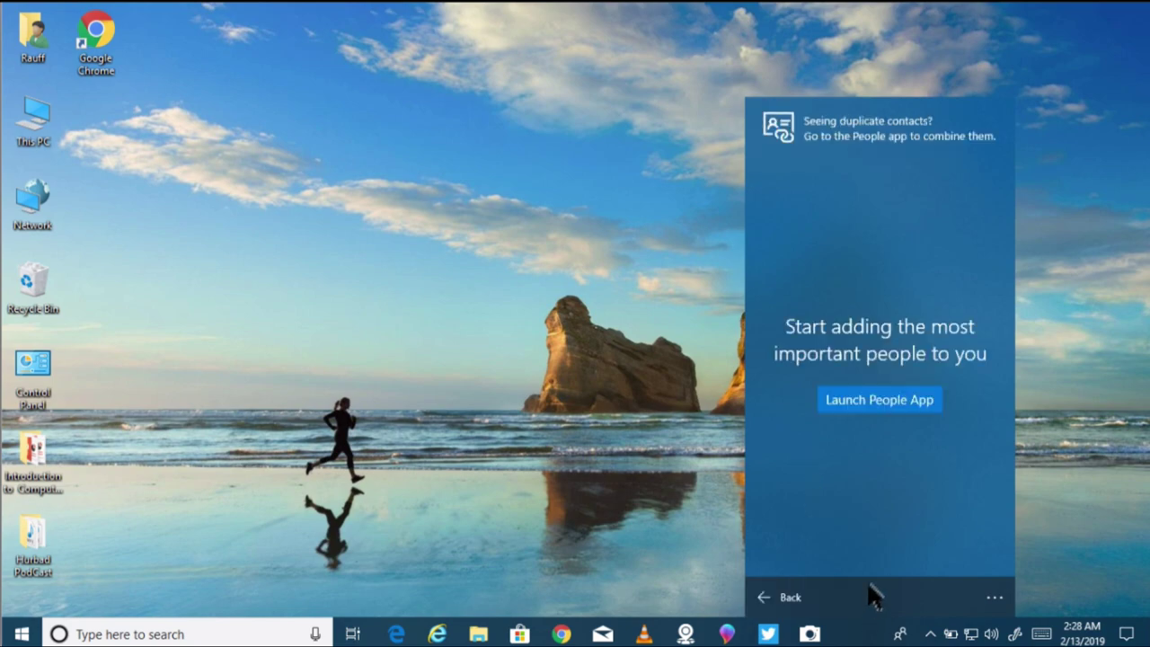
pyautogui.click(894, 402)
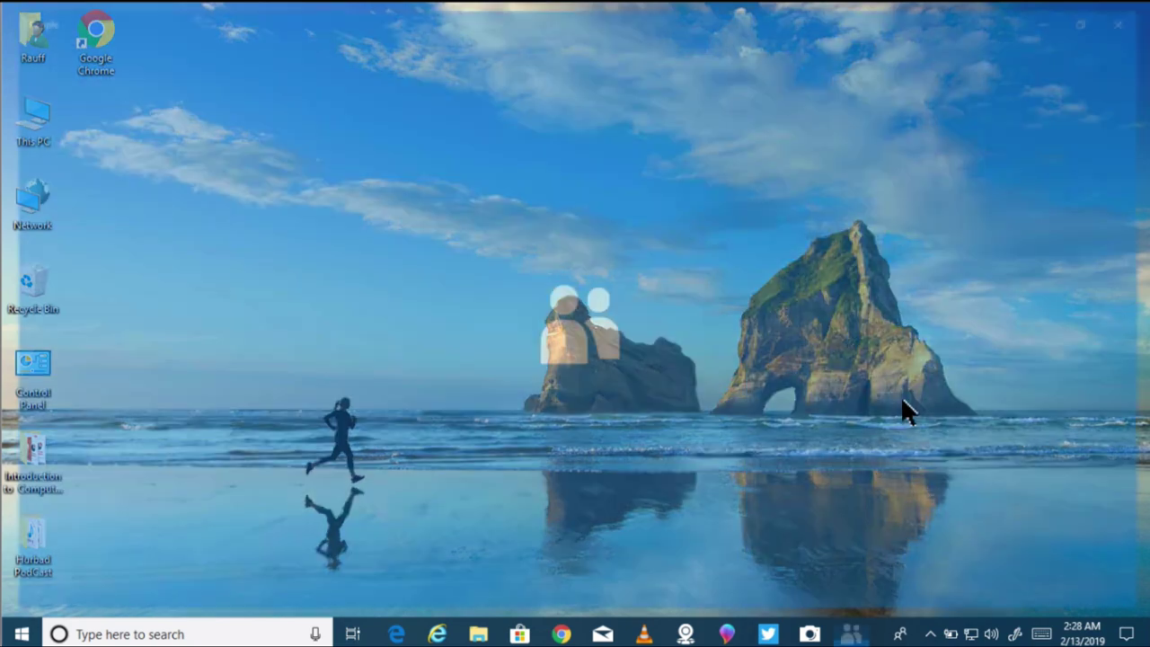
# Step: Start importing contacts, cancel the Outlook.com sign-in, and return to the Add an account list
pyautogui.click(363, 464)
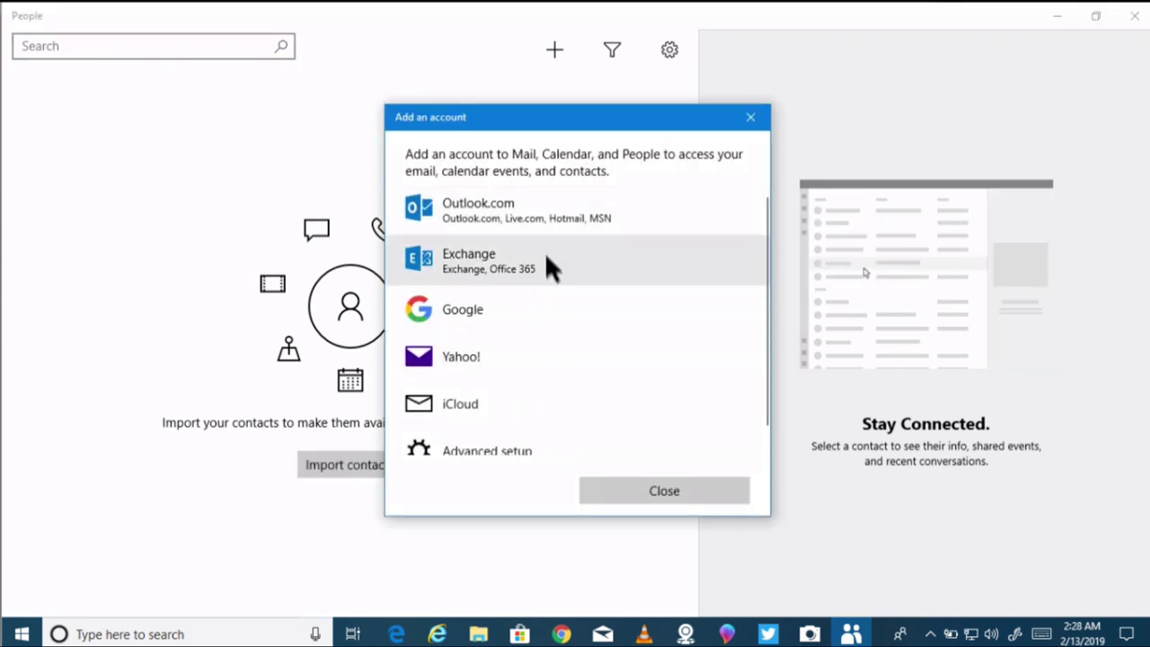
pyautogui.click(501, 220)
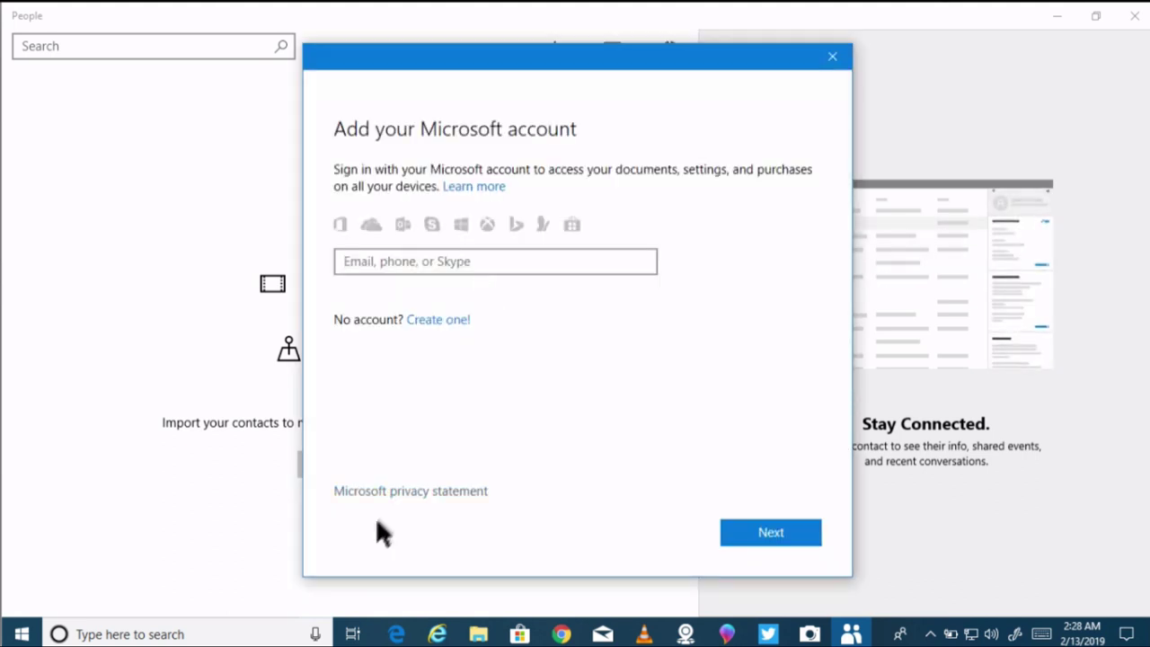
pyautogui.click(832, 55)
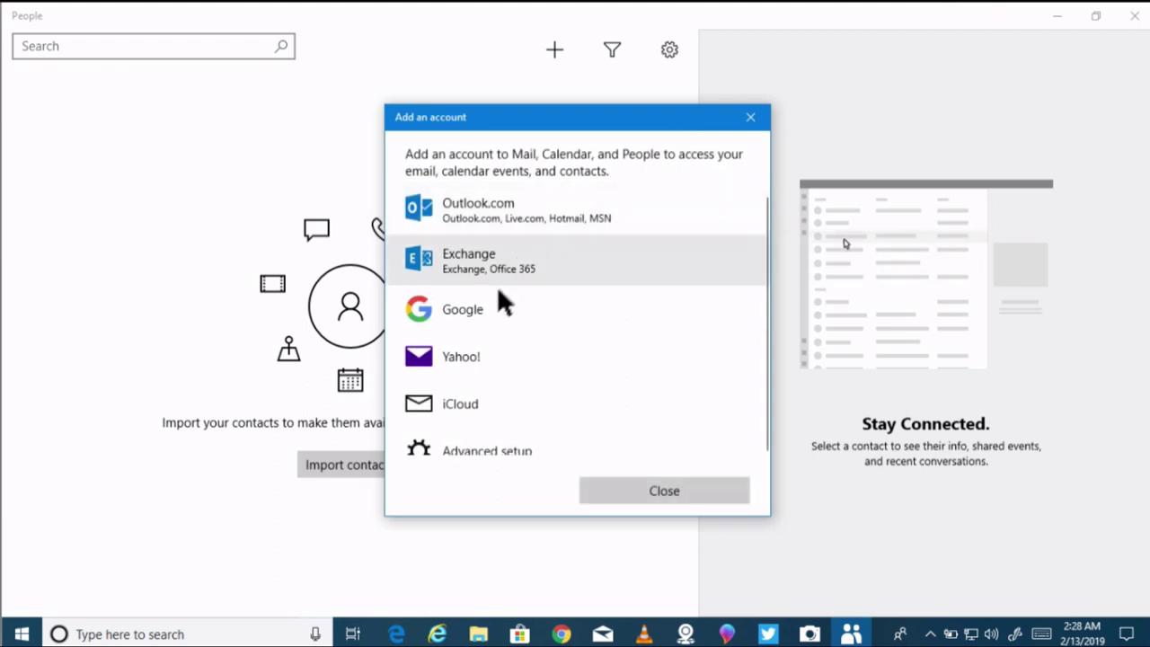
# Step: Choose Google as the account type and enter the Gmail address
pyautogui.click(488, 311)
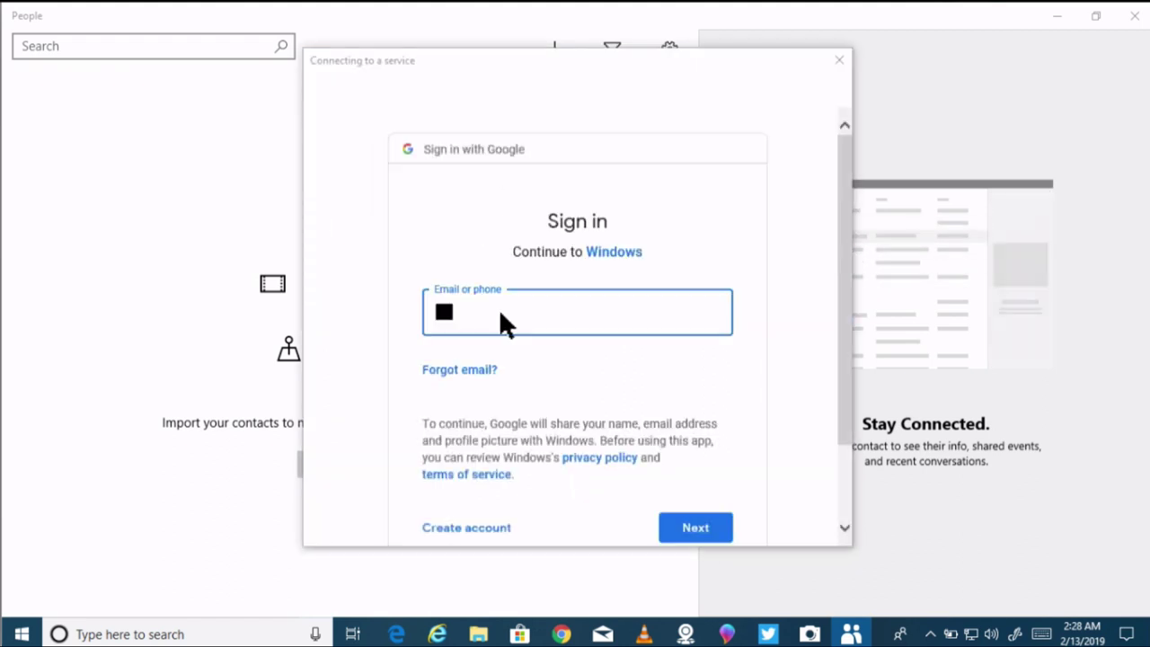
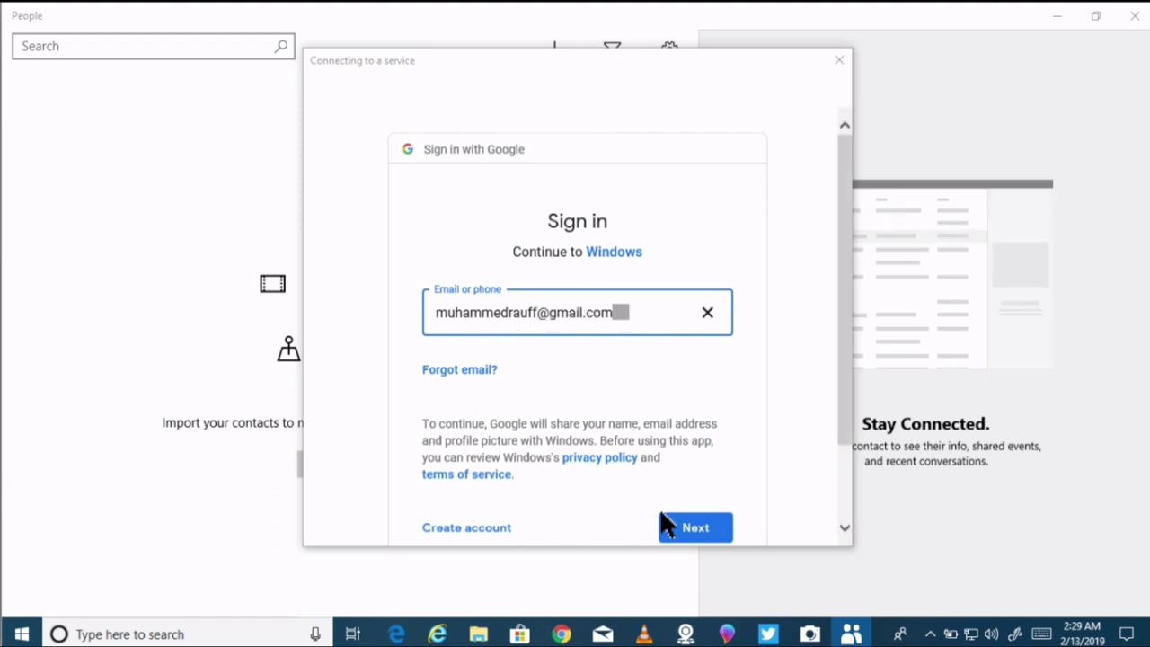
pyautogui.click(695, 529)
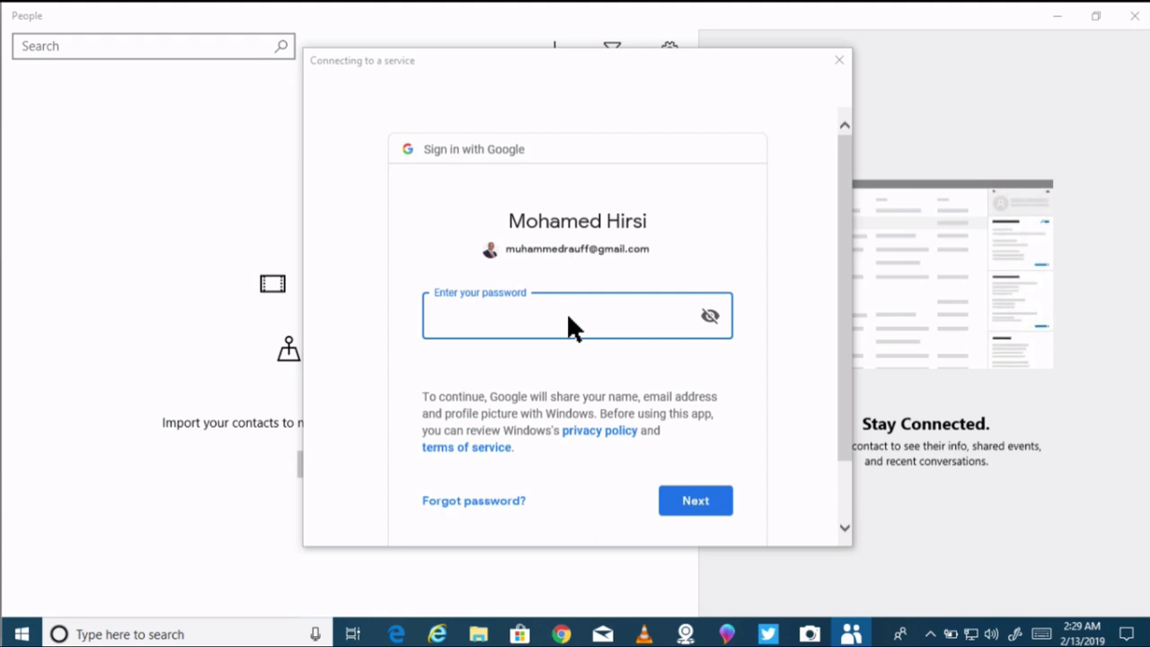
# Step: Sign in with the account password and allow Windows access to Gmail, contacts and calendars
pyautogui.write('*********')
pyautogui.click(717, 509)
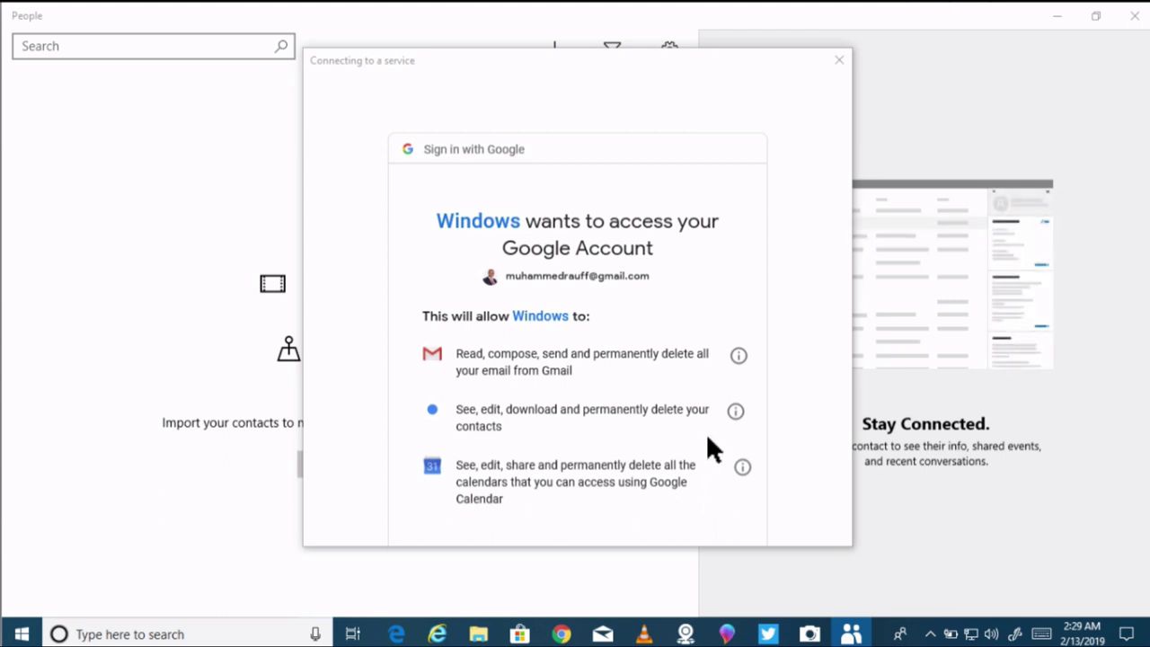
pyautogui.scroll(-3, 705, 431)
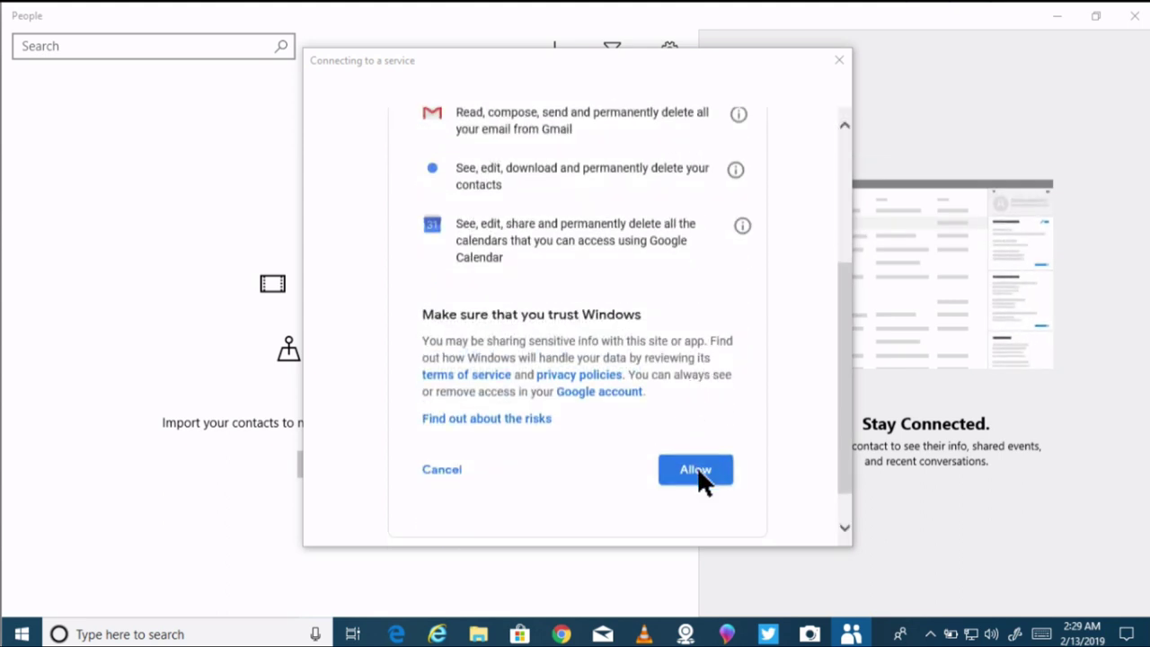
pyautogui.click(697, 469)
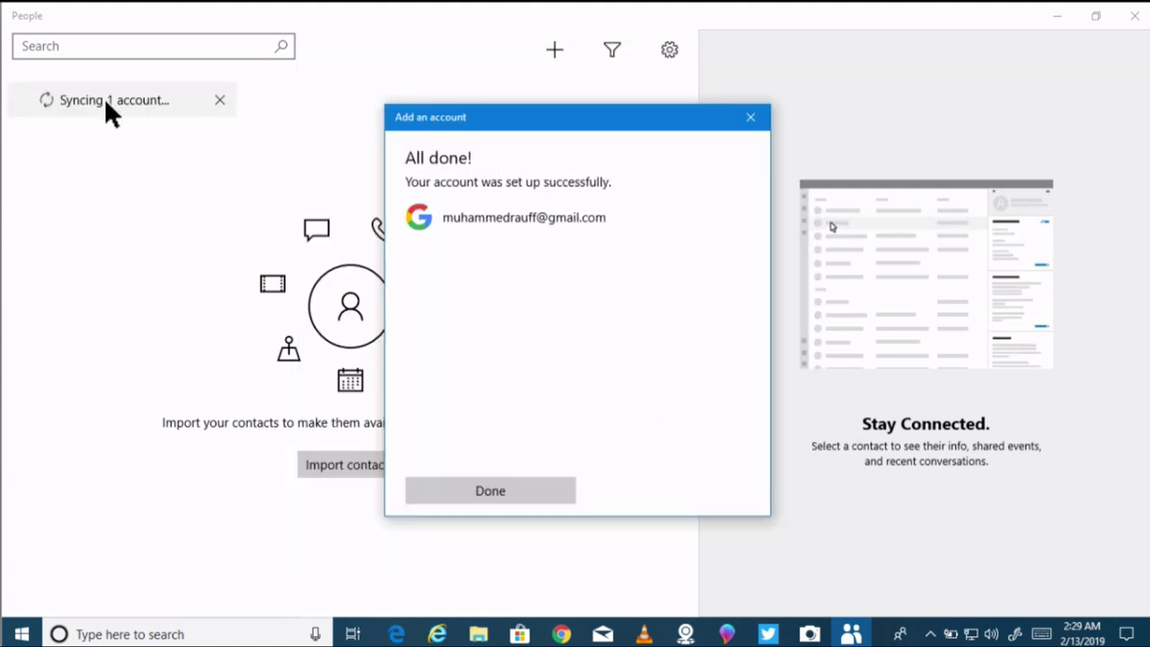
# Step: Finish the Google account setup and open a synced contact in the M section
pyautogui.click(504, 491)
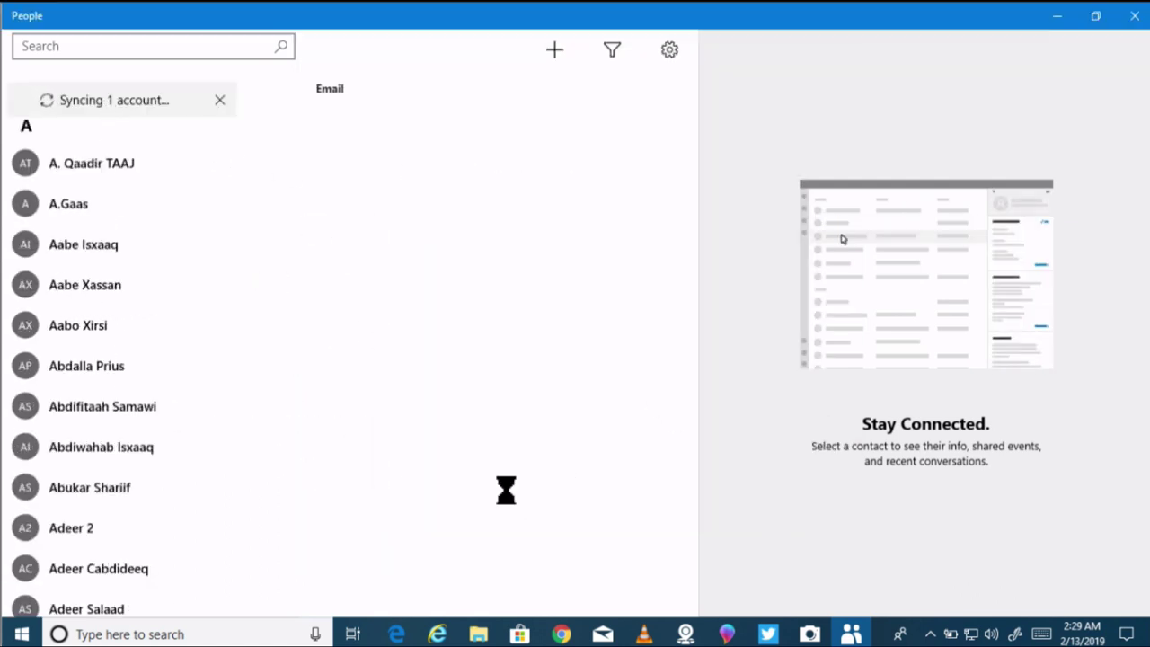
pyautogui.scroll(-15, 155, 178)
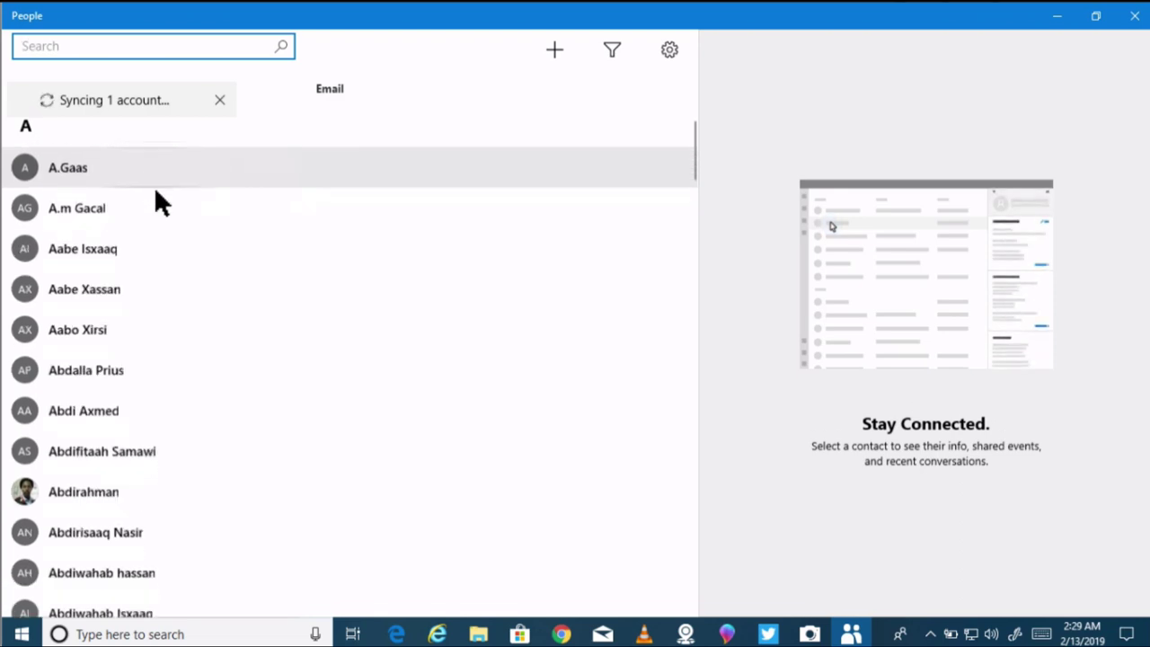
pyautogui.scroll(-15, 148, 234)
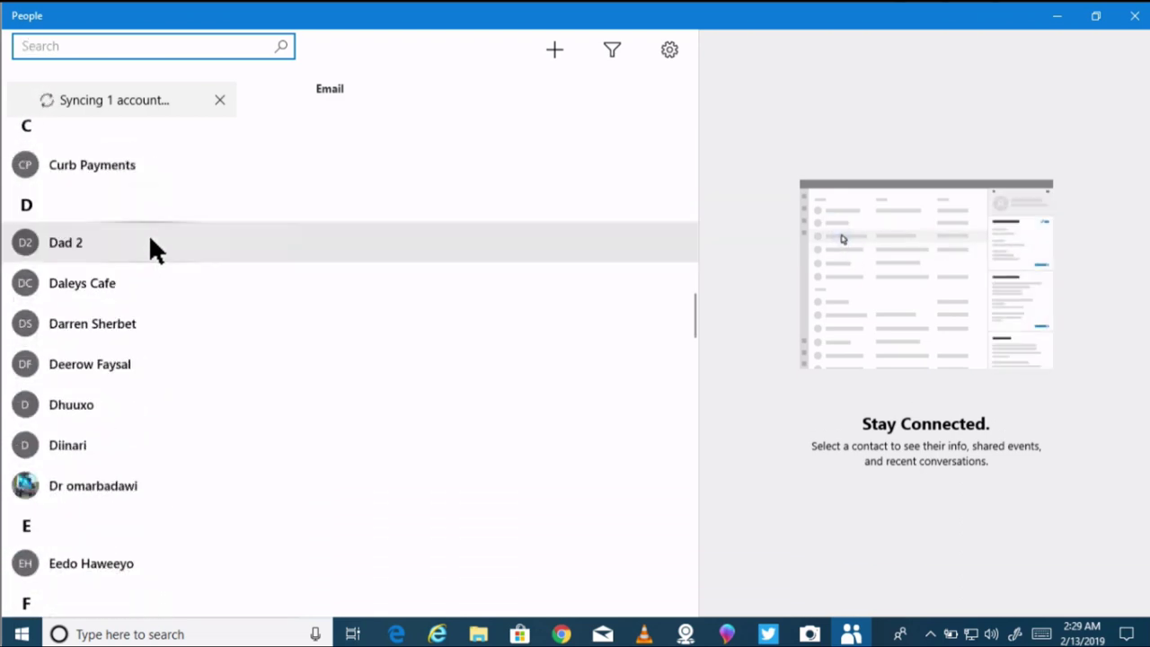
pyautogui.scroll(-10, 148, 236)
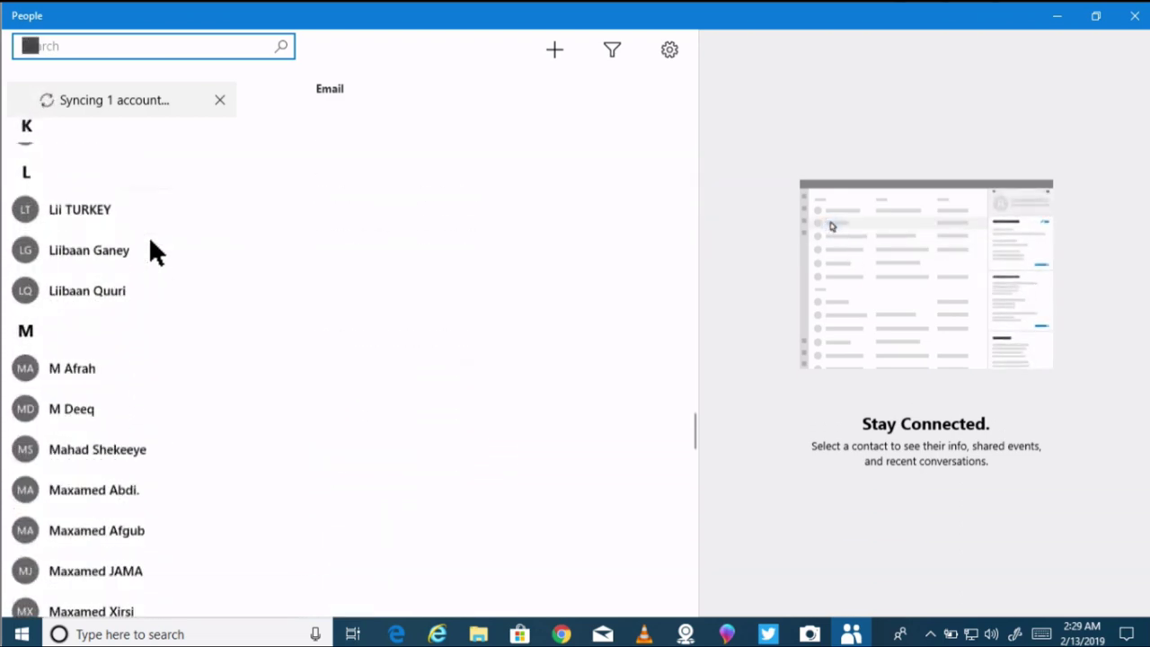
pyautogui.click(144, 222)
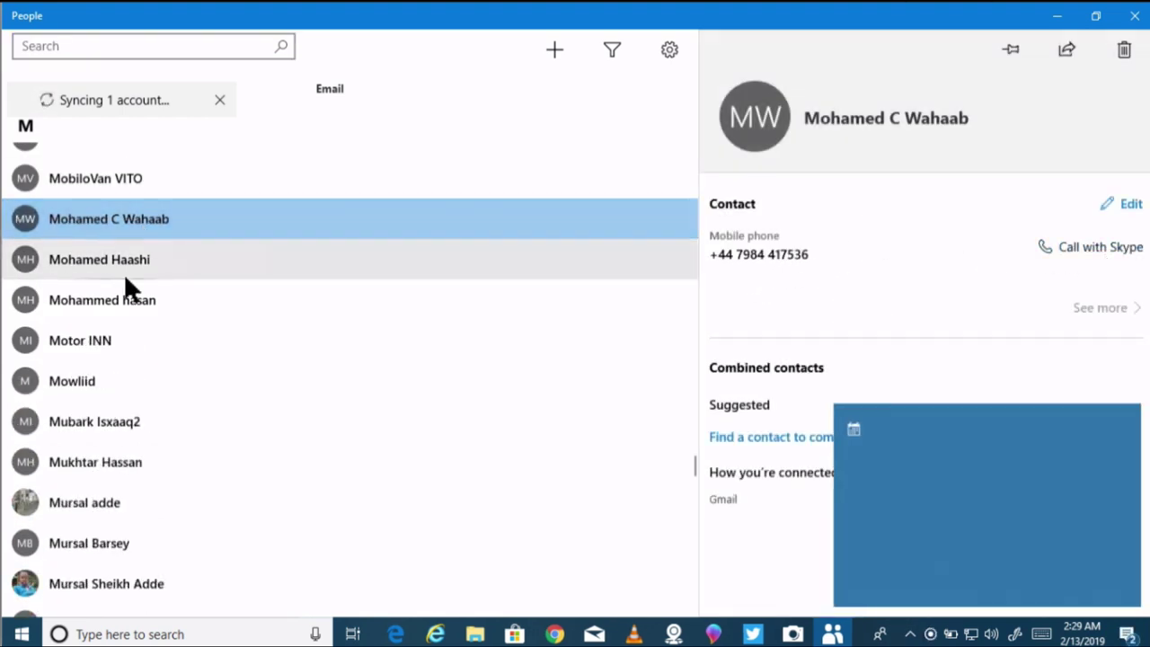
# Step: View the phone details of several successive synced contacts down the list
pyautogui.click(125, 275)
pyautogui.click(121, 299)
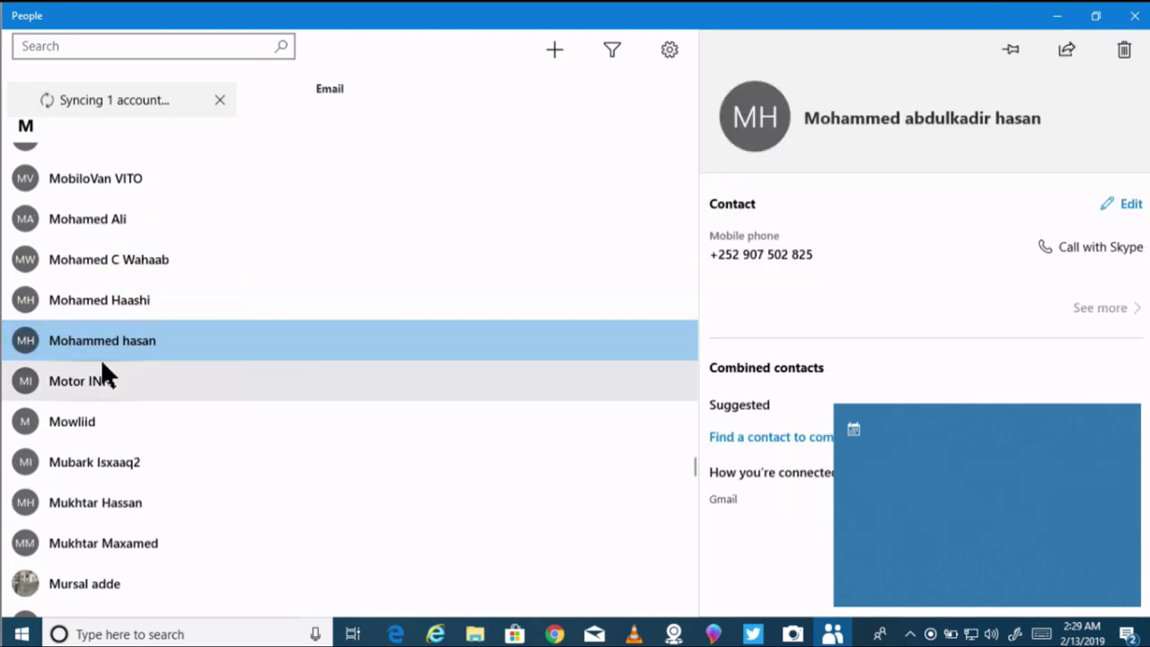
pyautogui.scroll(-3, 102, 363)
pyautogui.click(104, 346)
pyautogui.click(97, 360)
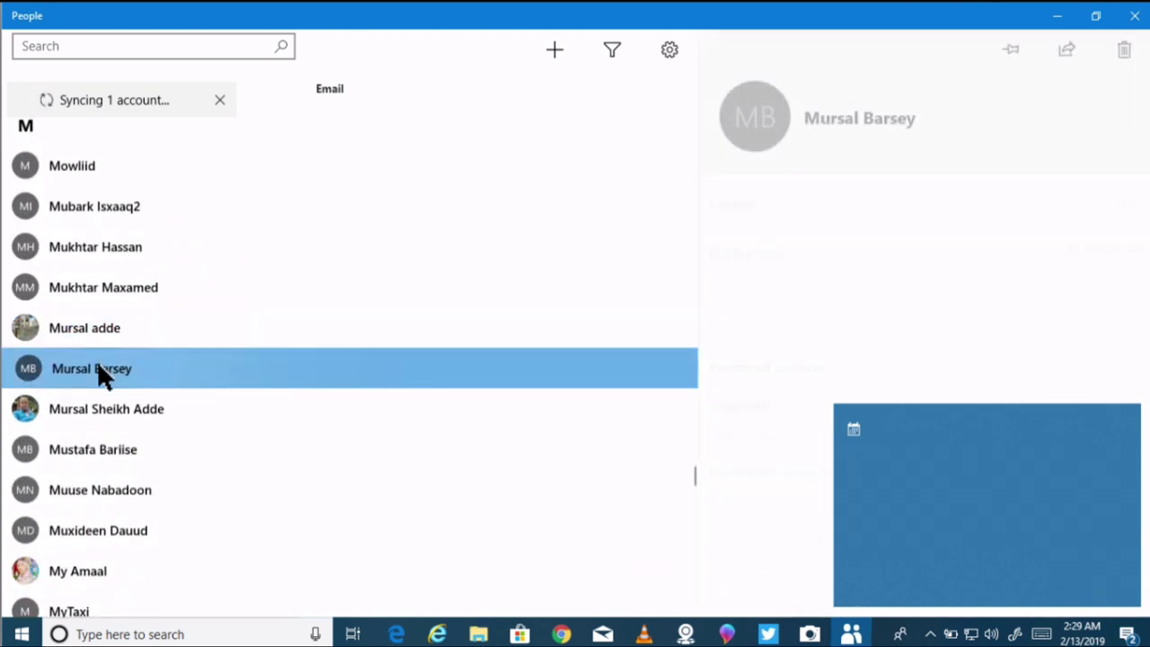
pyautogui.scroll(-2, 85, 360)
pyautogui.click(85, 361)
pyautogui.click(88, 386)
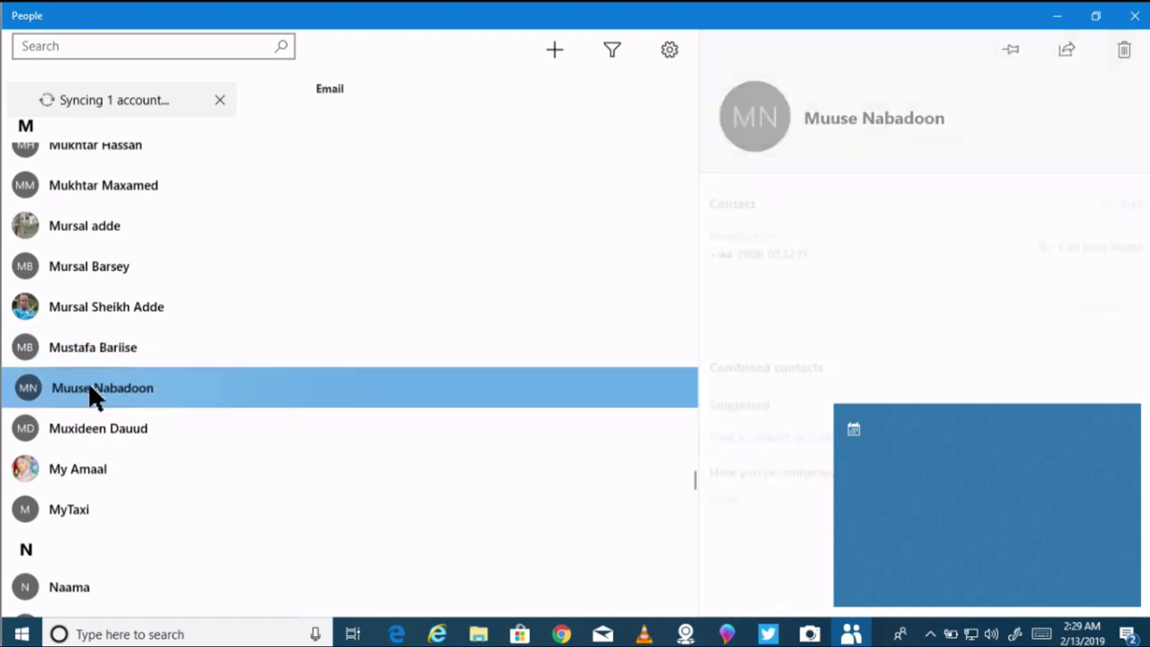
pyautogui.scroll(-3, 93, 392)
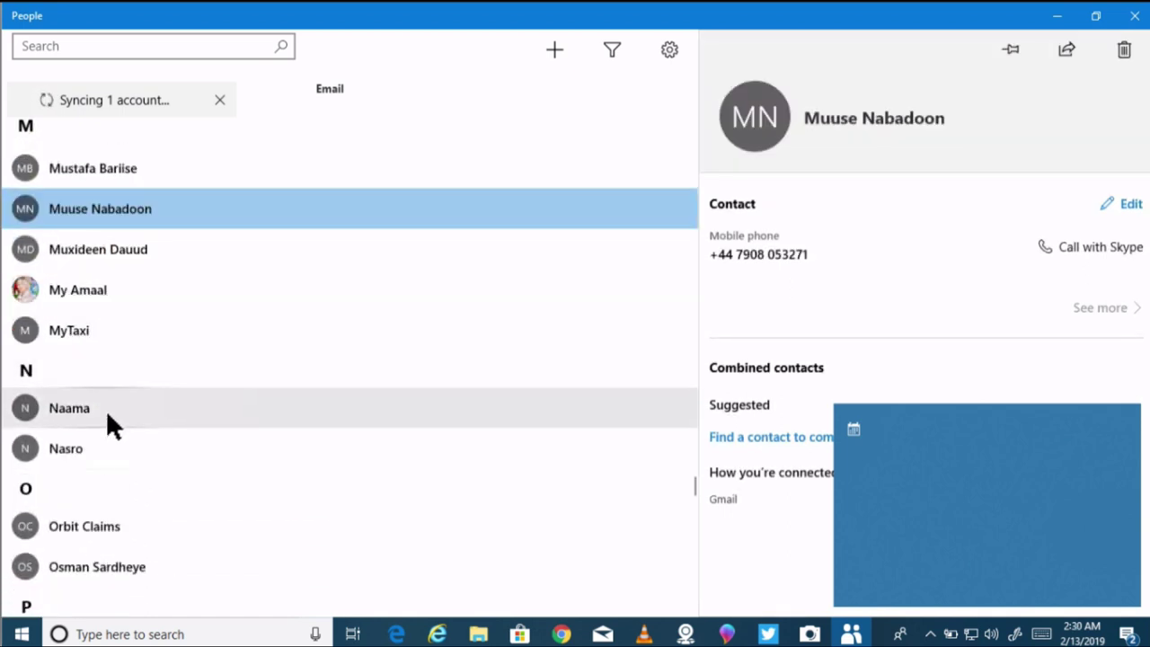
pyautogui.click(106, 409)
# Step: Scroll back to the top, view D-section and top contacts, then reopen the People bar
pyautogui.scroll(4, 106, 404)
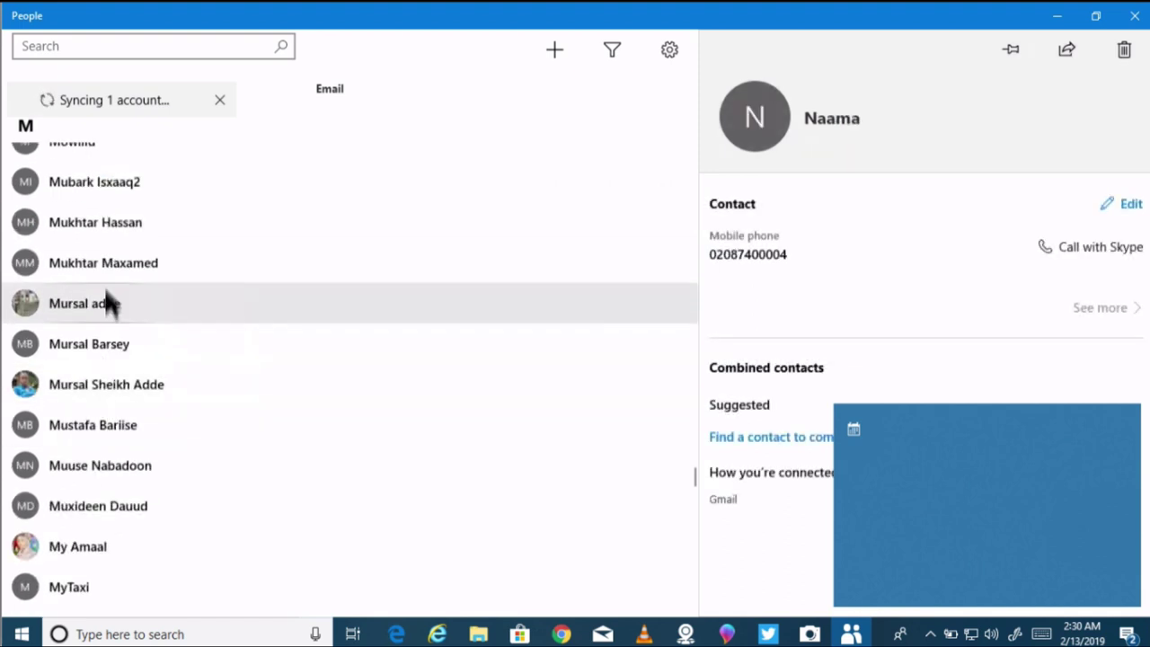
pyautogui.scroll(6, 105, 270)
pyautogui.scroll(7, 115, 229)
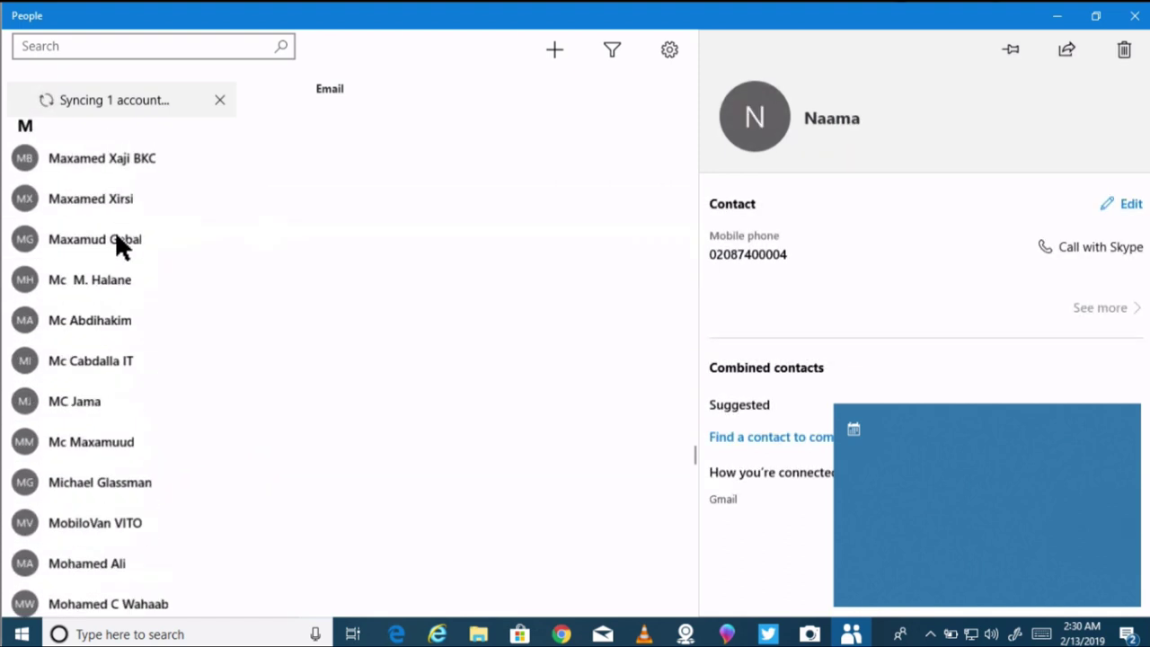
pyautogui.scroll(20, 115, 229)
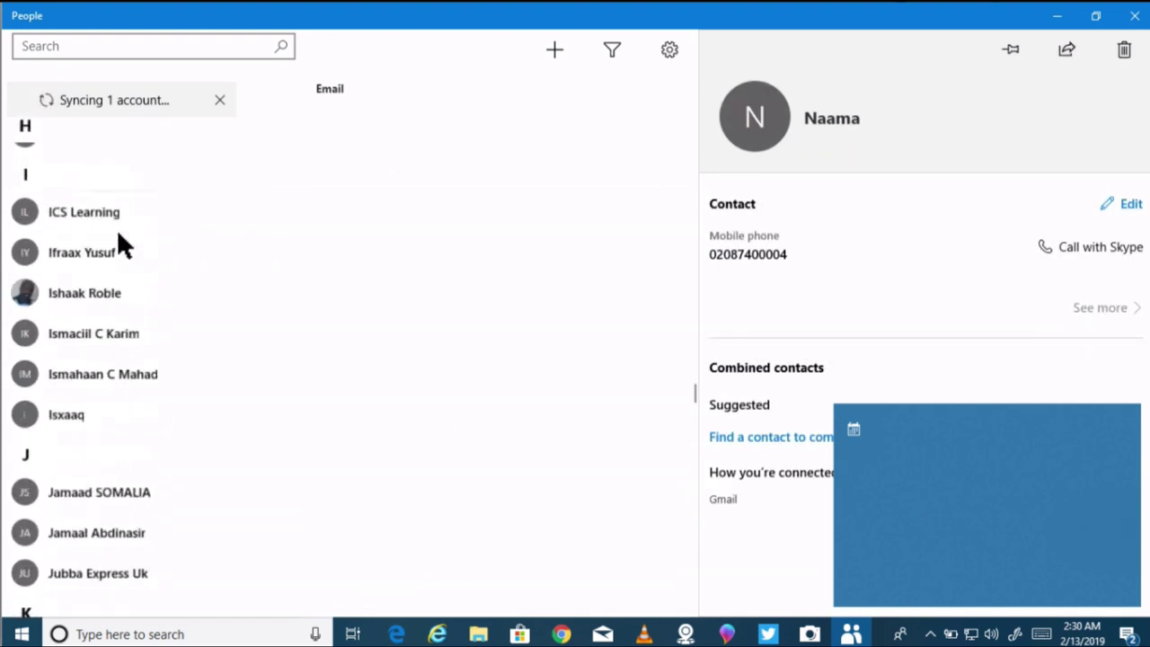
pyautogui.scroll(15, 114, 232)
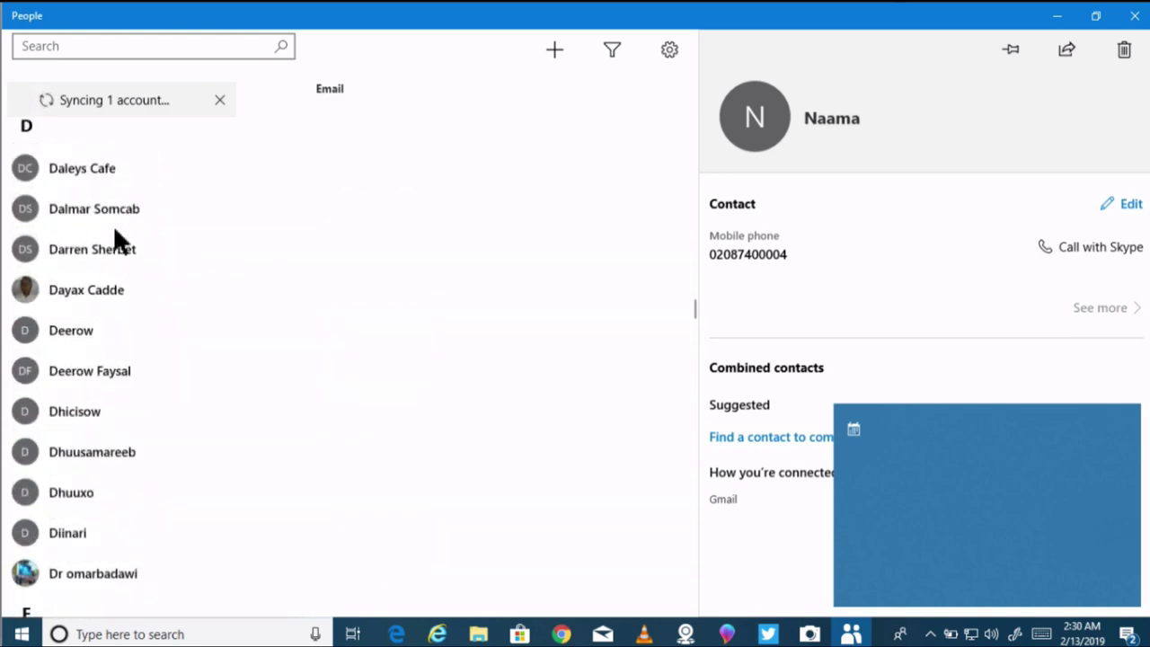
pyautogui.click(114, 225)
pyautogui.scroll(2, 111, 220)
pyautogui.scroll(15, 111, 220)
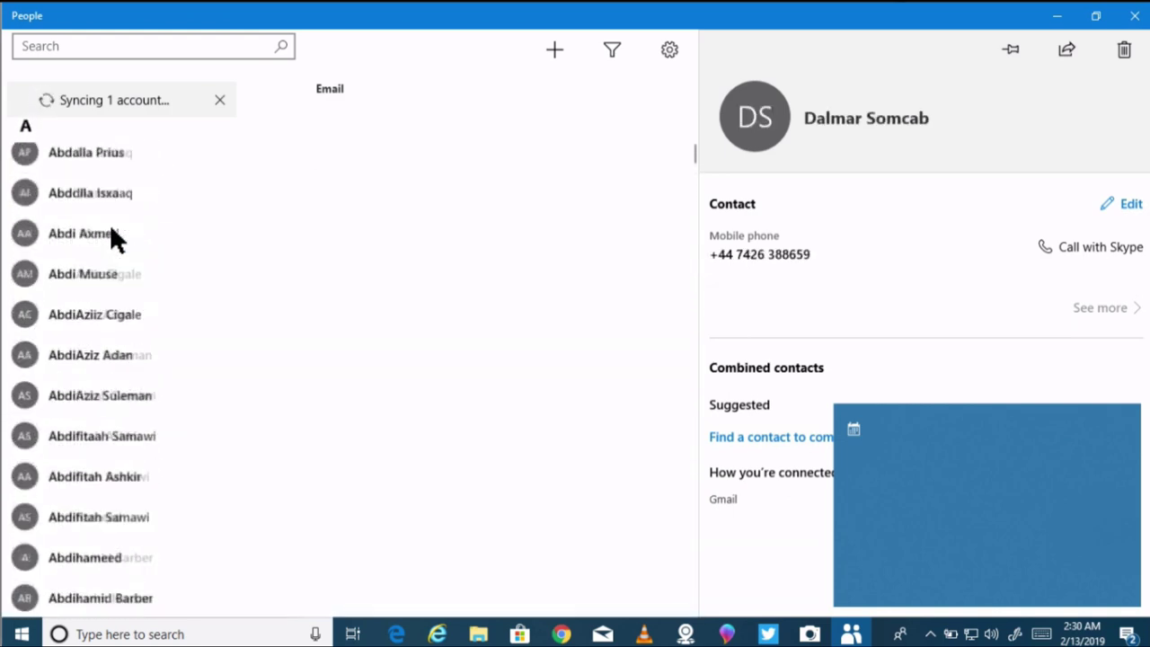
pyautogui.click(92, 320)
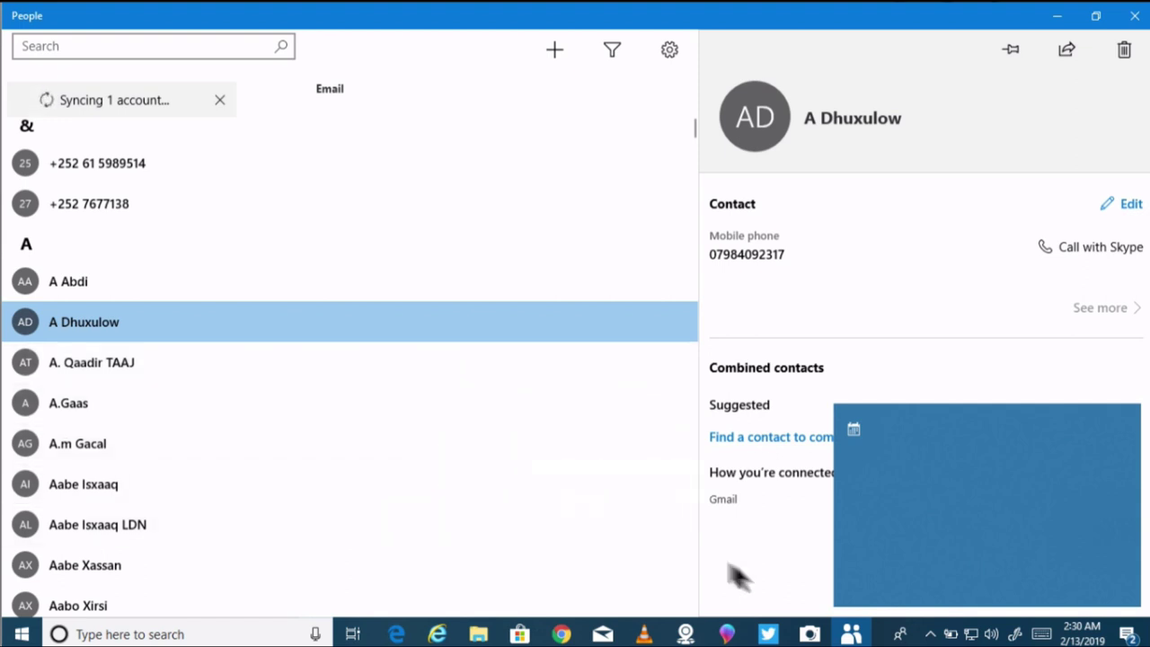
pyautogui.click(901, 634)
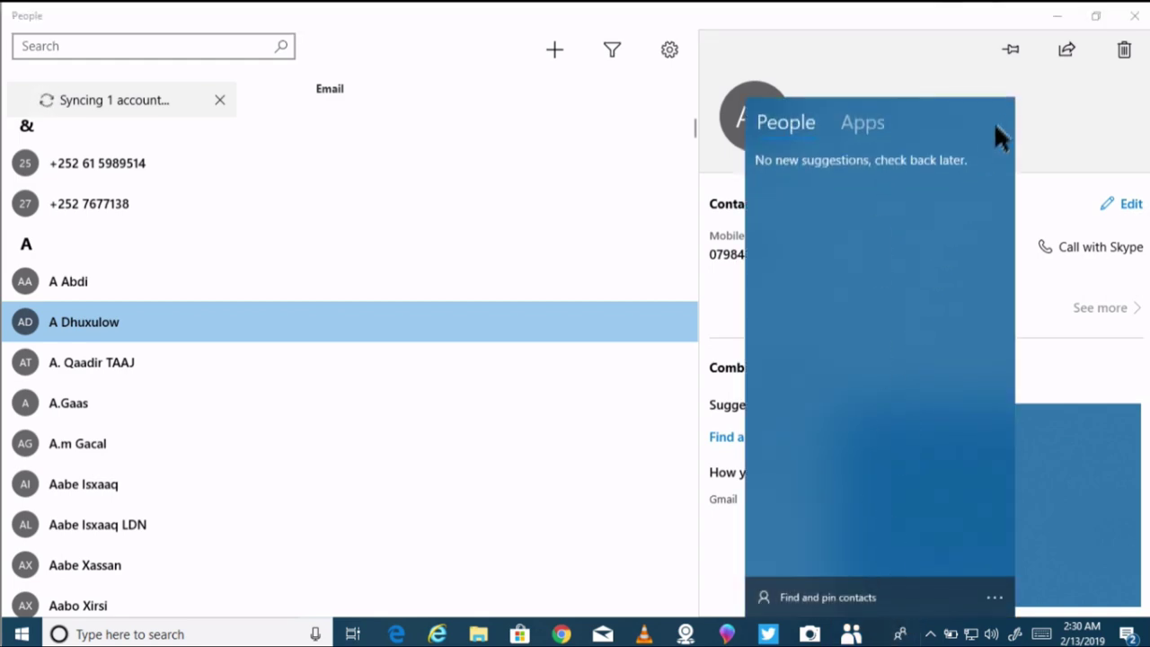
# Step: Close the People app, then scroll through the synced contacts in the taskbar list and dismiss it
pyautogui.click(1134, 15)
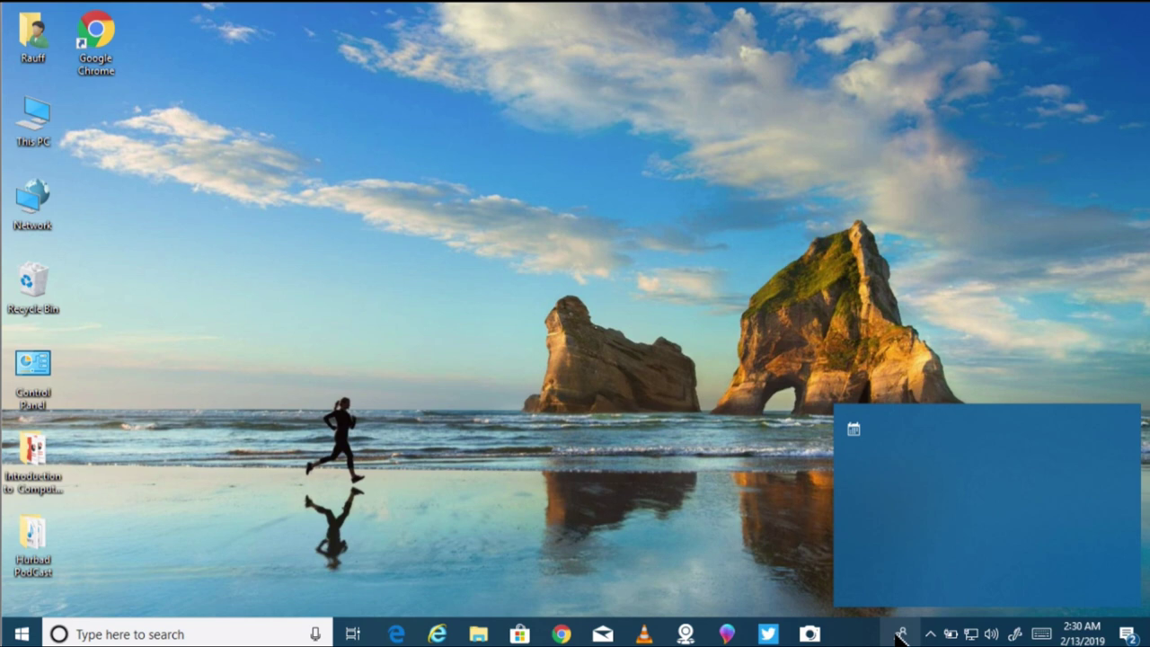
pyautogui.click(845, 598)
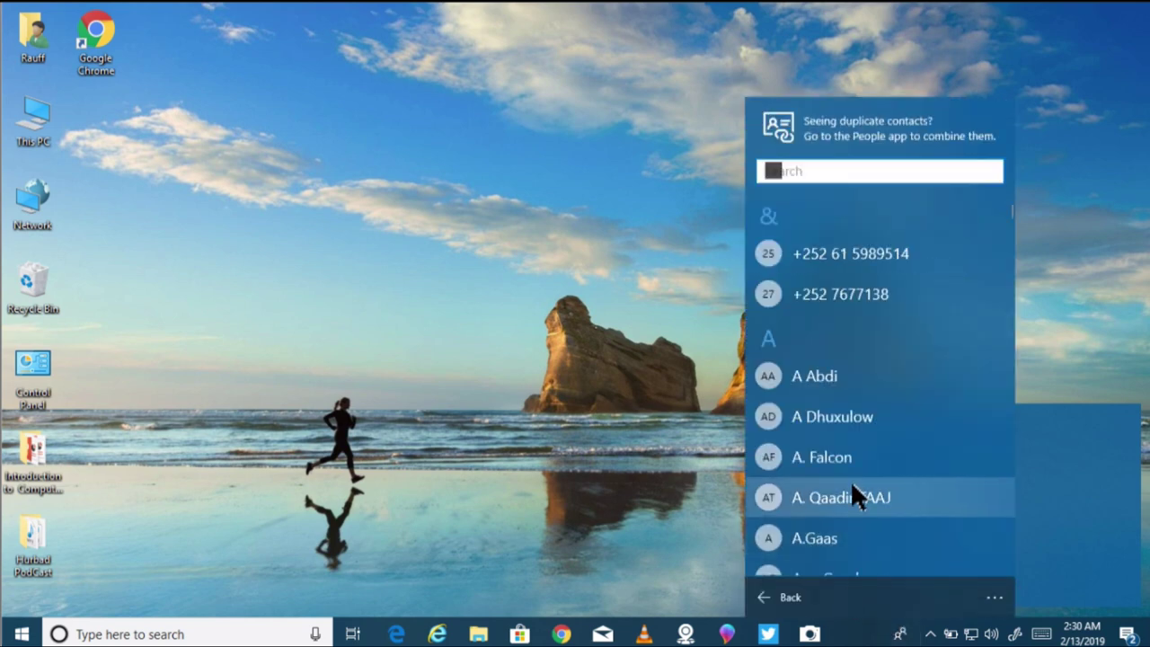
pyautogui.scroll(-15, 853, 488)
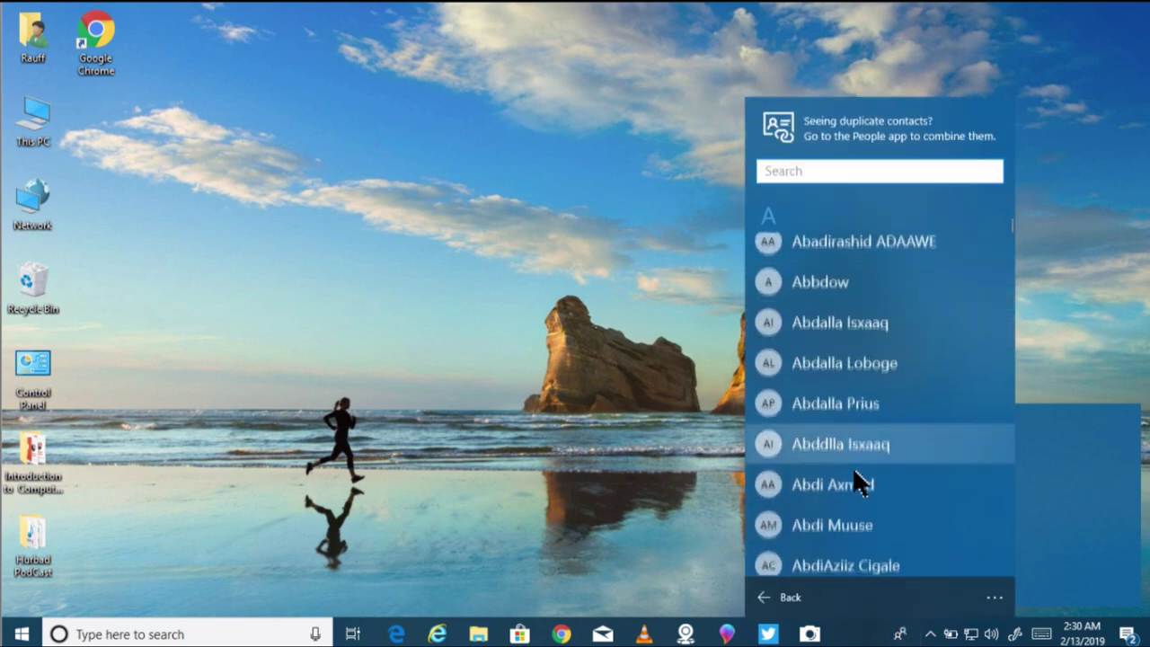
pyautogui.scroll(-15, 855, 483)
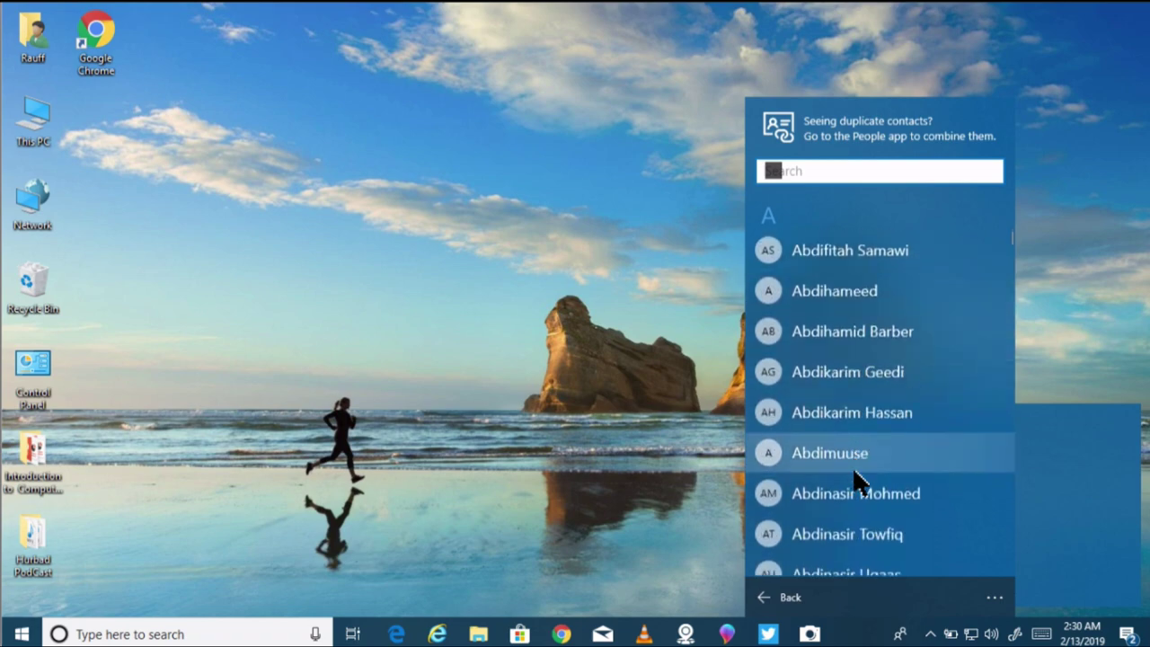
pyautogui.scroll(-15, 855, 481)
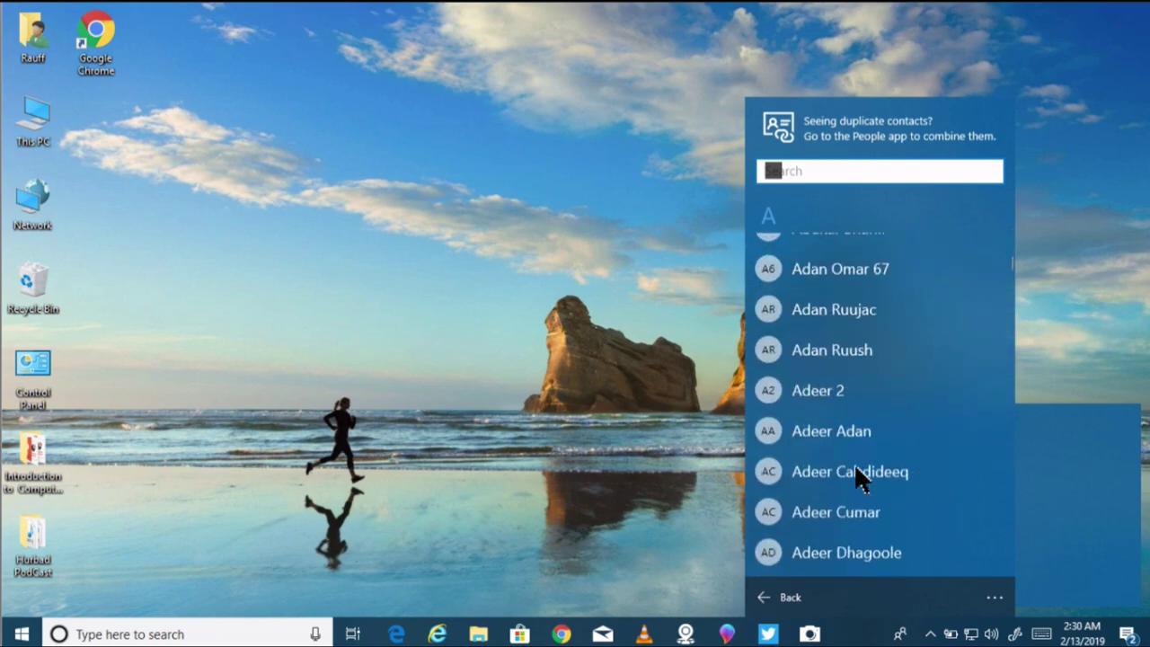
pyautogui.scroll(-12, 854, 467)
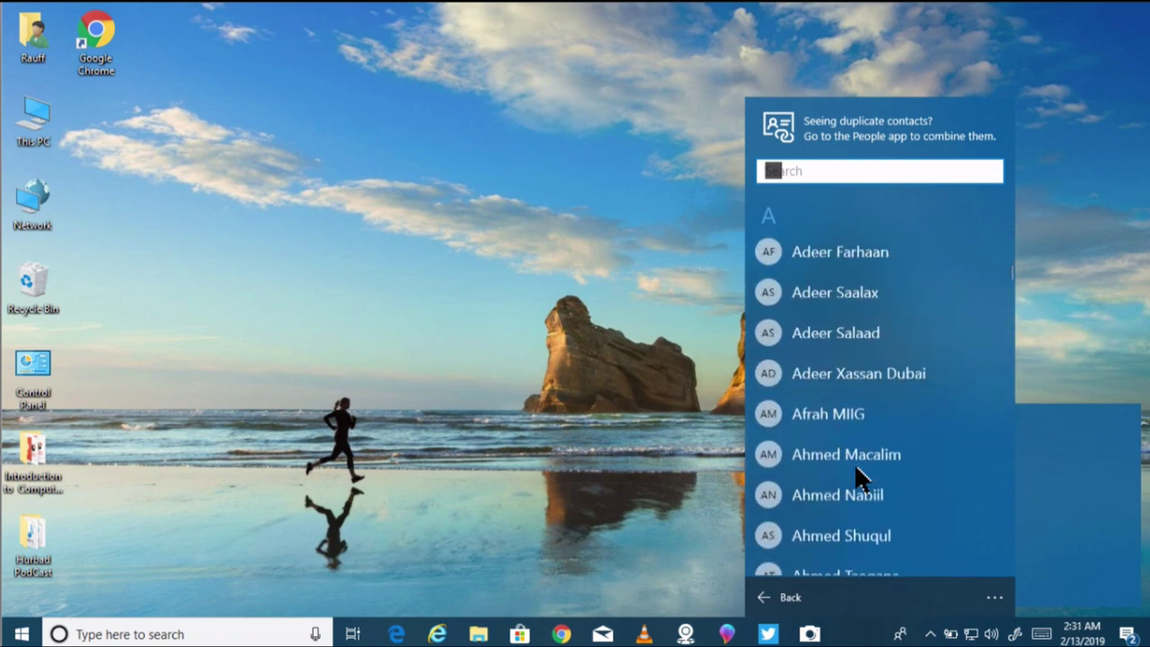
pyautogui.click(589, 418)
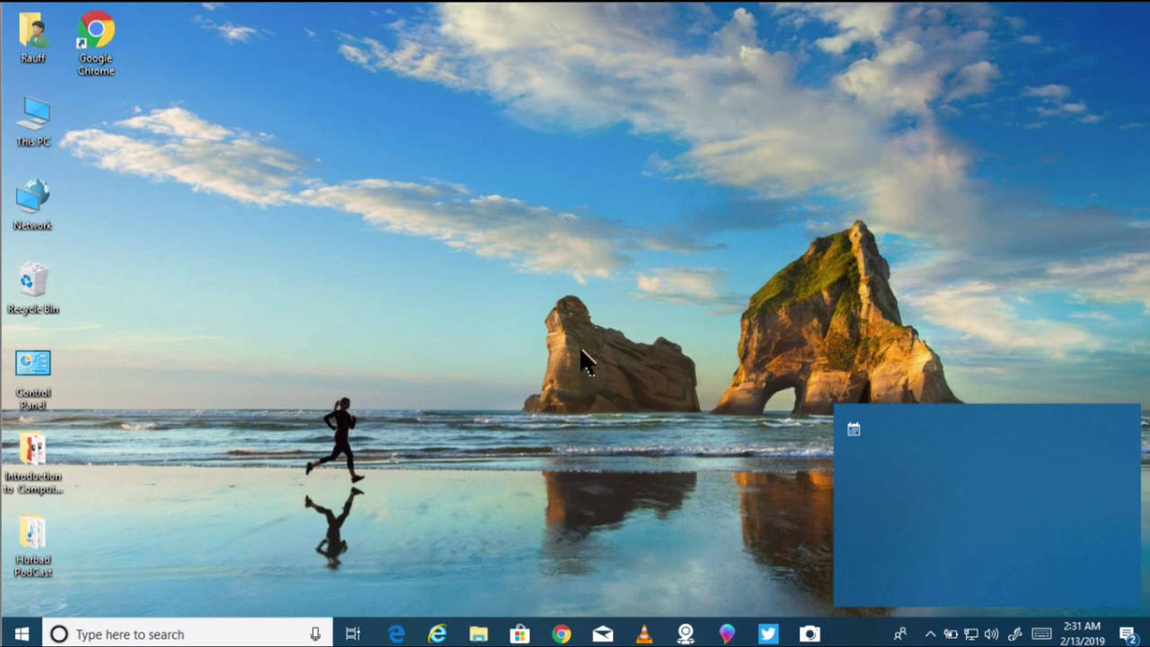
# Step: Open the Start menu and scroll the app list down toward Skype
pyautogui.click(19, 634)
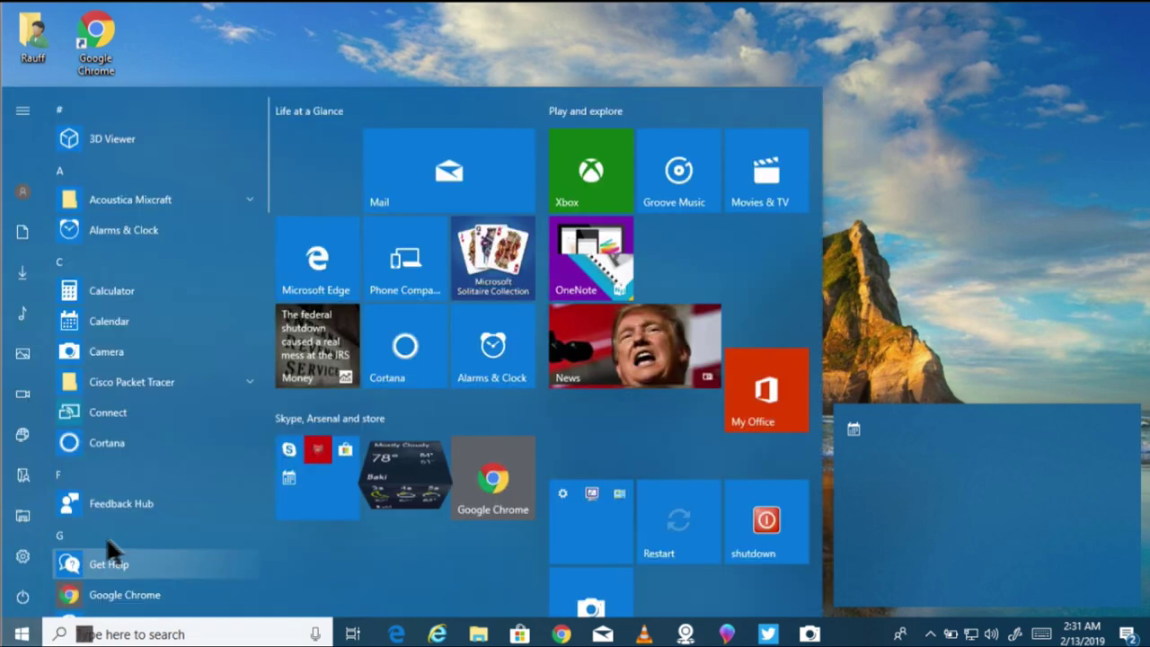
pyautogui.scroll(-10, 139, 503)
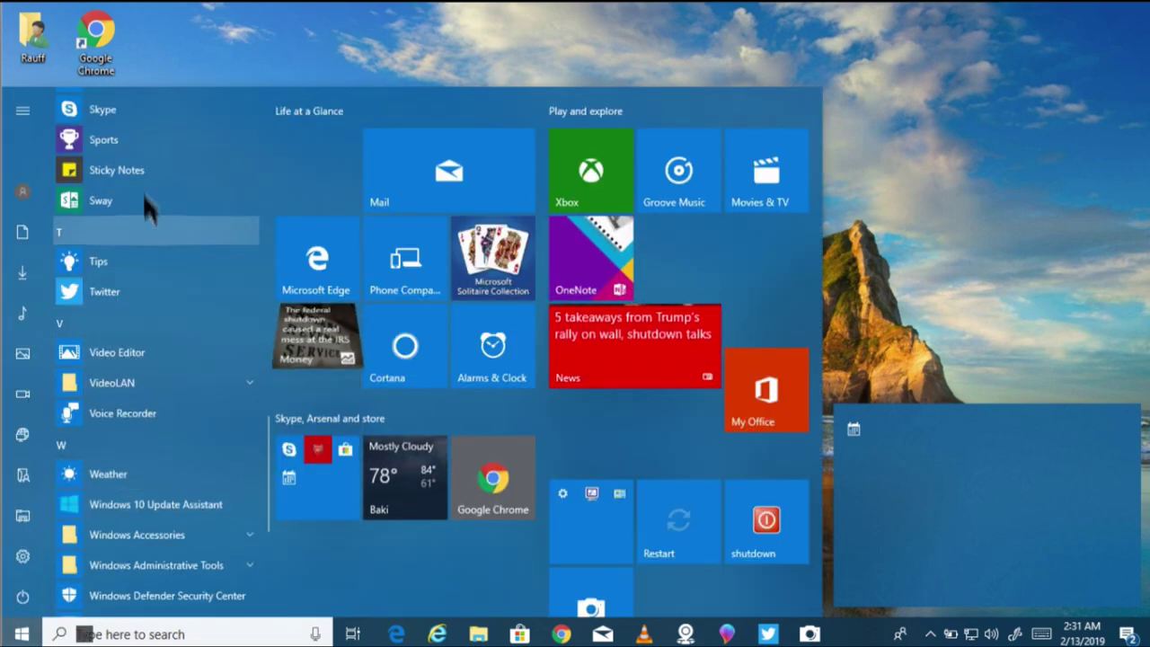
# Step: Launch Skype and pass the contact-sync, profile picture, audio and video setup screens
pyautogui.click(103, 109)
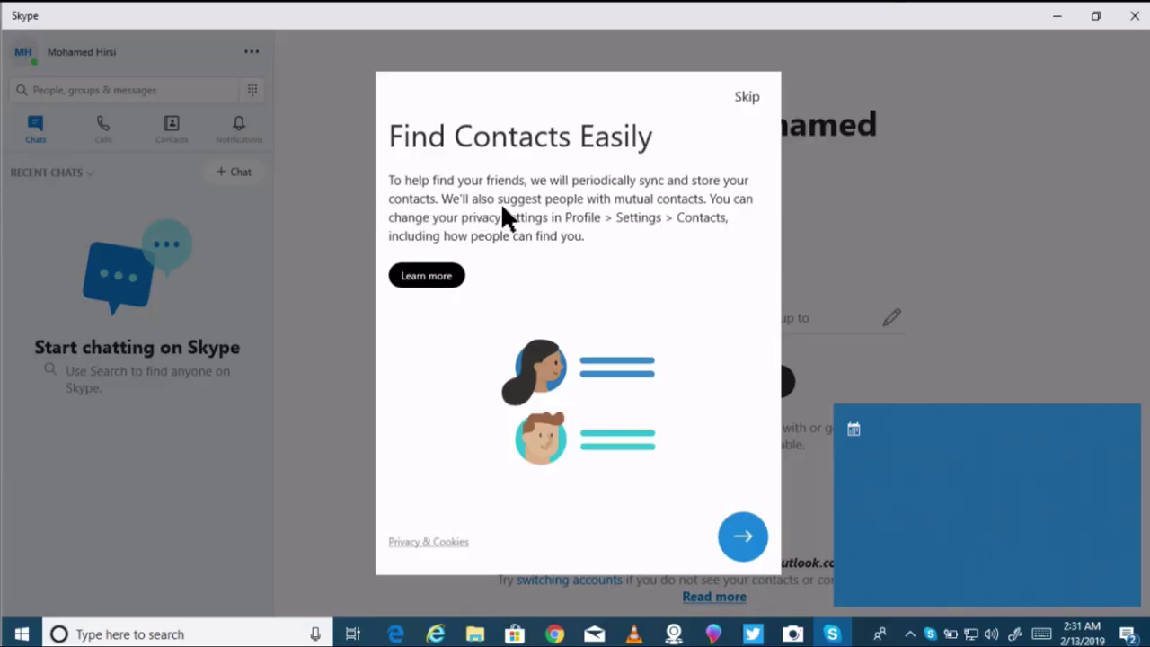
pyautogui.click(744, 538)
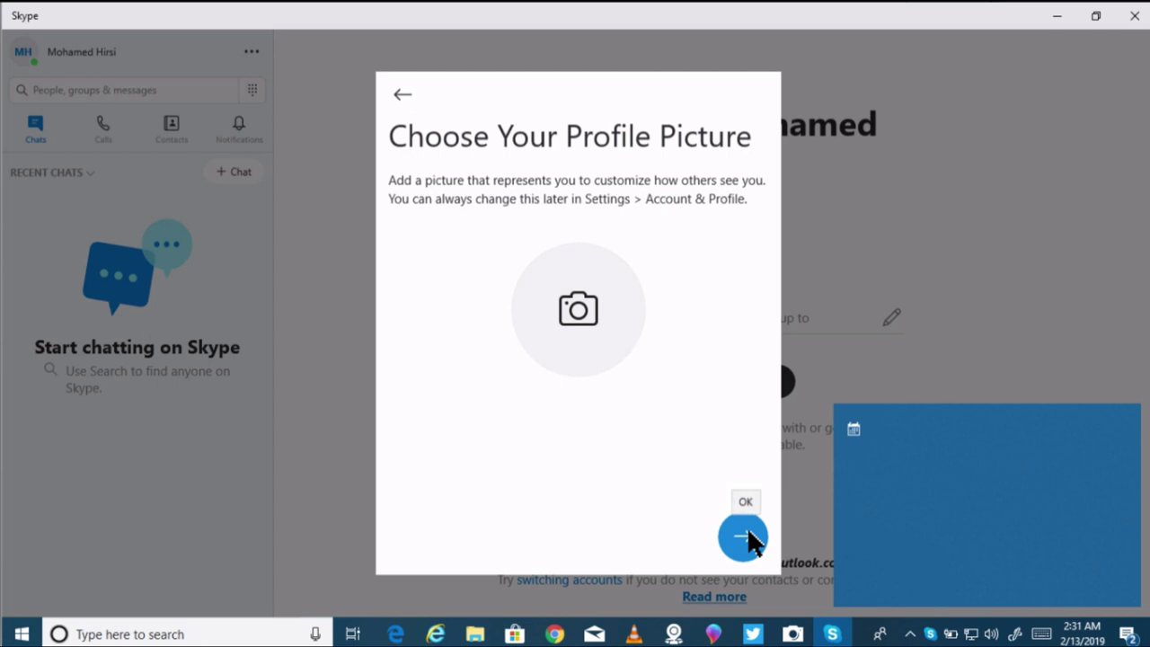
pyautogui.click(746, 530)
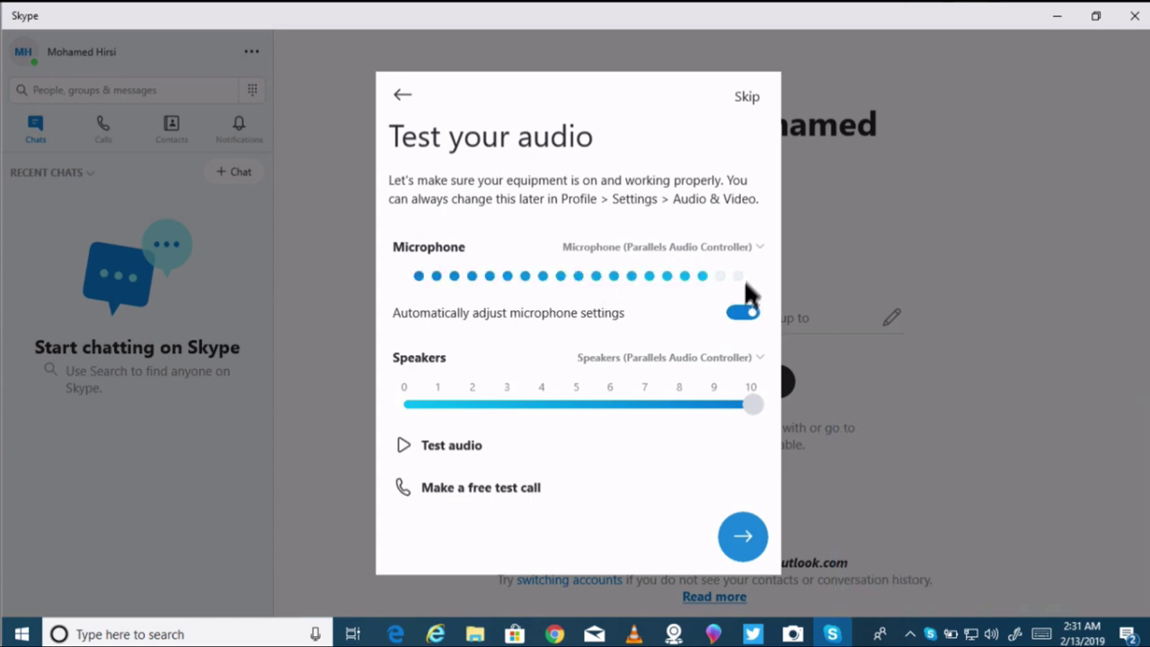
pyautogui.click(747, 97)
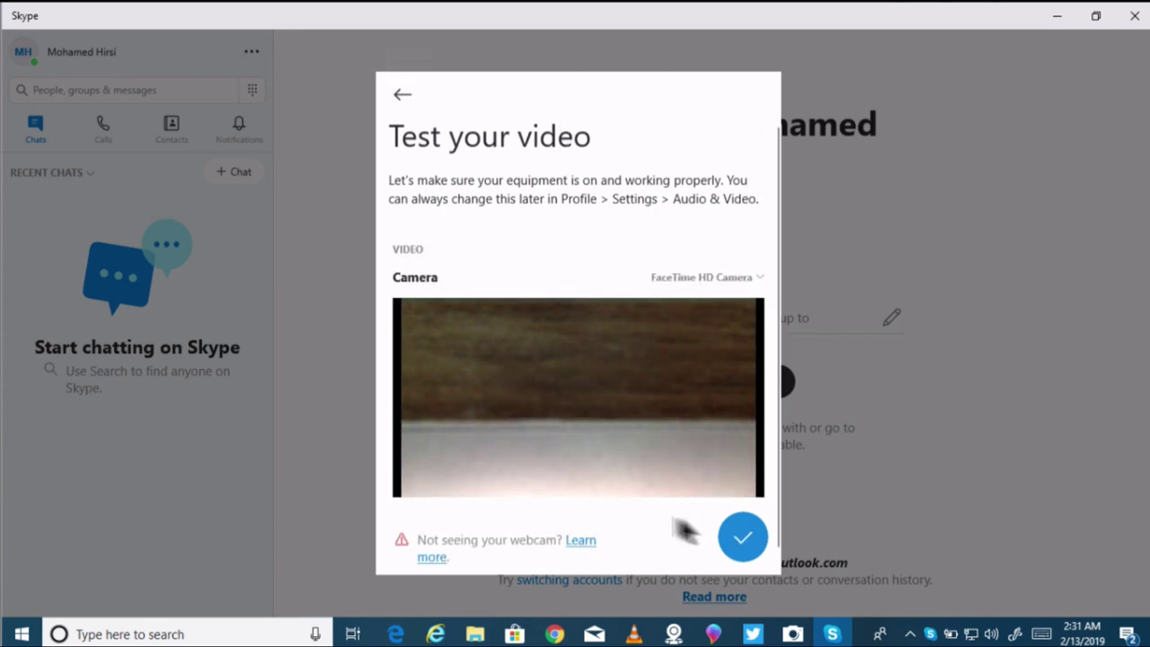
pyautogui.click(744, 538)
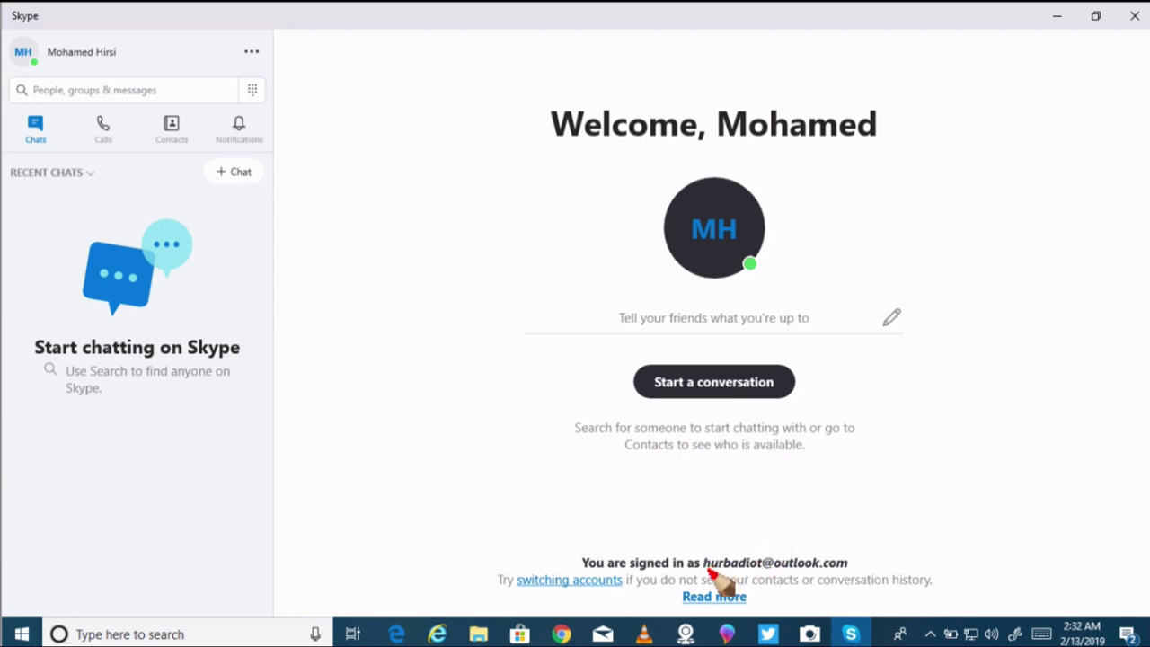
pyautogui.moveTo(710, 572); pyautogui.dragTo(851, 577)
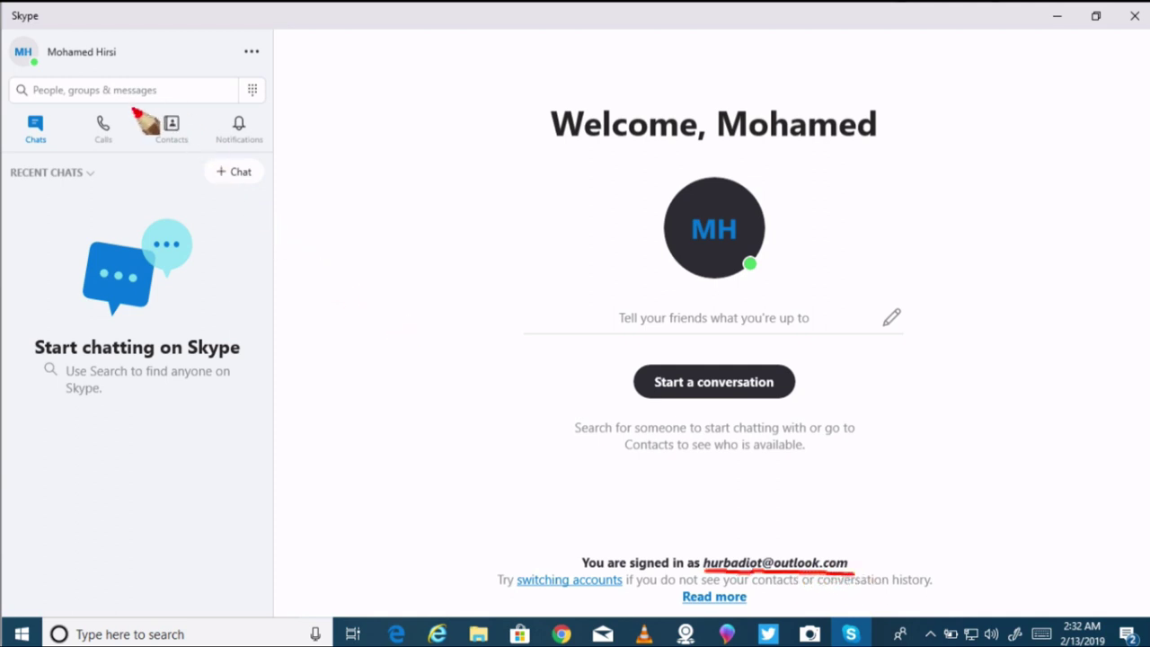
pyautogui.moveTo(123, 104)
pyautogui.mouseDown()
pyautogui.moveTo(106, 184)
pyautogui.moveTo(124, 103)
pyautogui.moveTo(148, 136)
pyautogui.moveTo(218, 144)
pyautogui.moveTo(166, 110)
pyautogui.mouseUp()
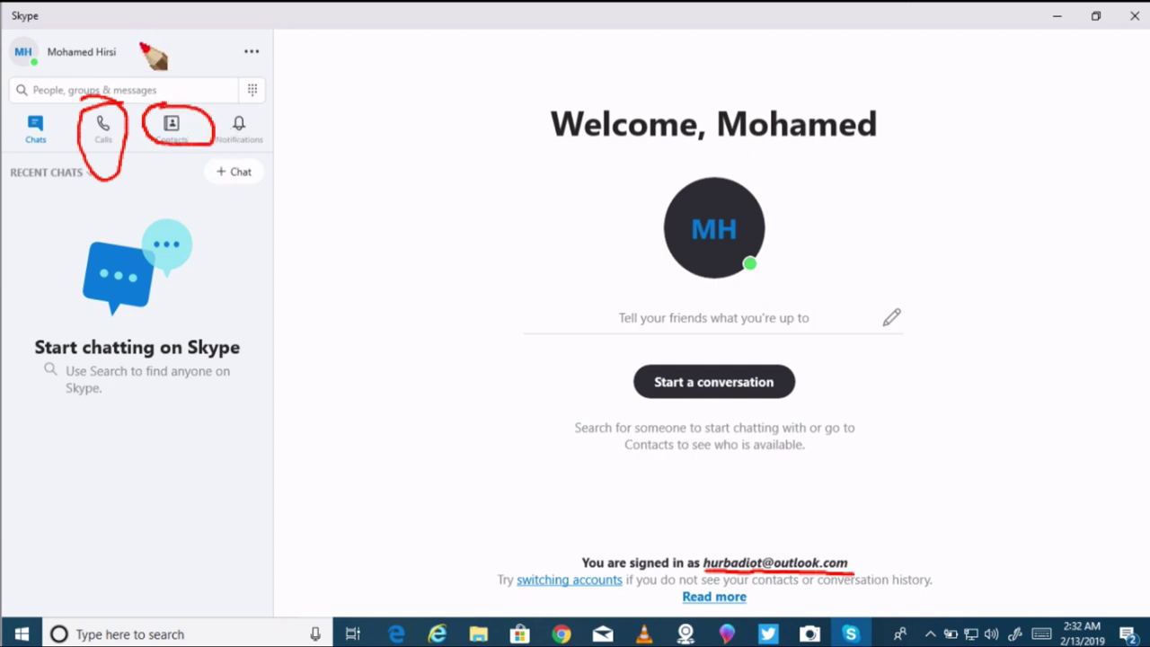
pyautogui.moveTo(134, 40); pyautogui.dragTo(217, 36)
pyautogui.moveTo(36, 61)
pyautogui.mouseDown()
pyautogui.moveTo(26, 53)
pyautogui.moveTo(36, 62)
pyautogui.mouseUp()
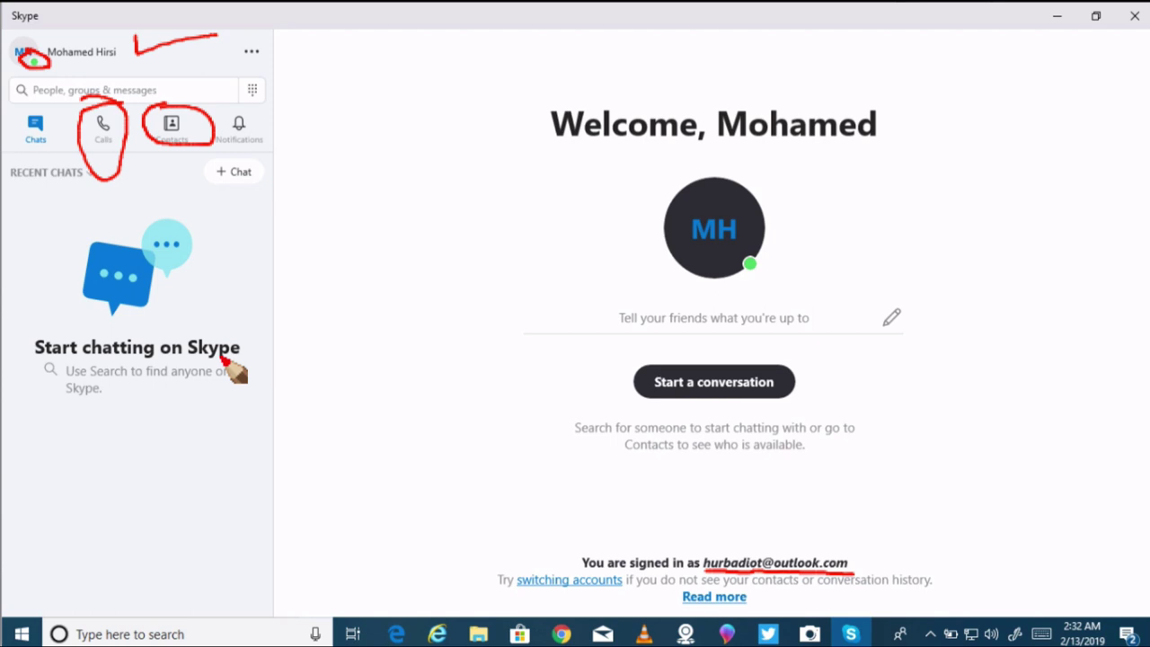
# Step: Show Skype's Calls page and scroll through the synced contacts under People
pyautogui.click(110, 135)
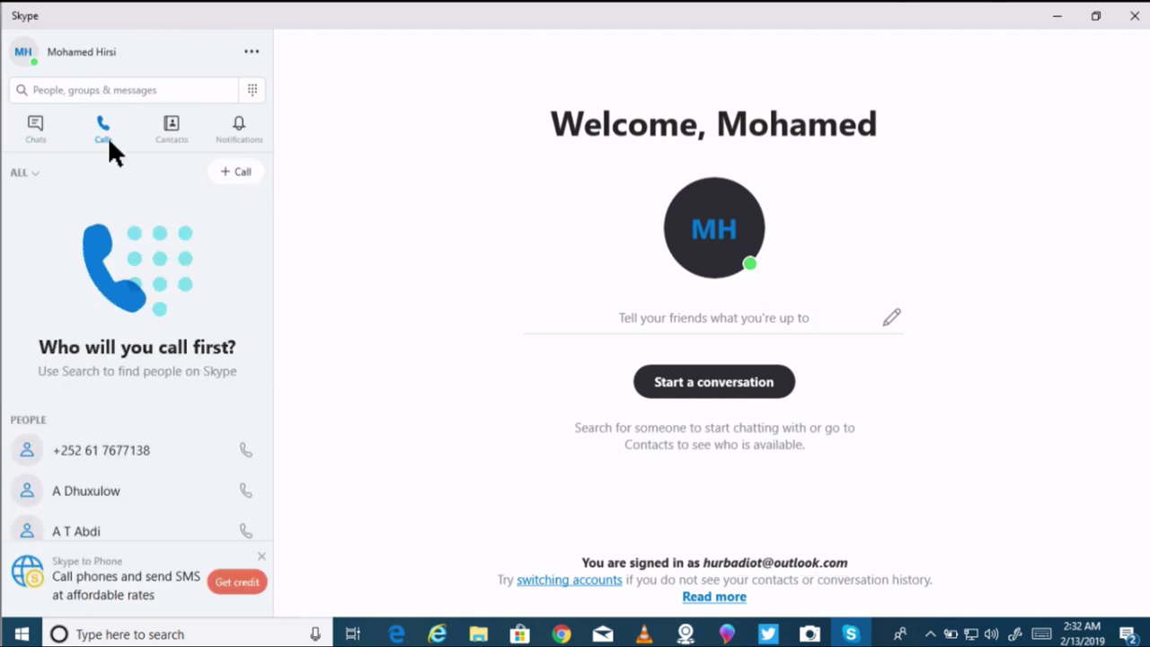
pyautogui.scroll(-5, 126, 365)
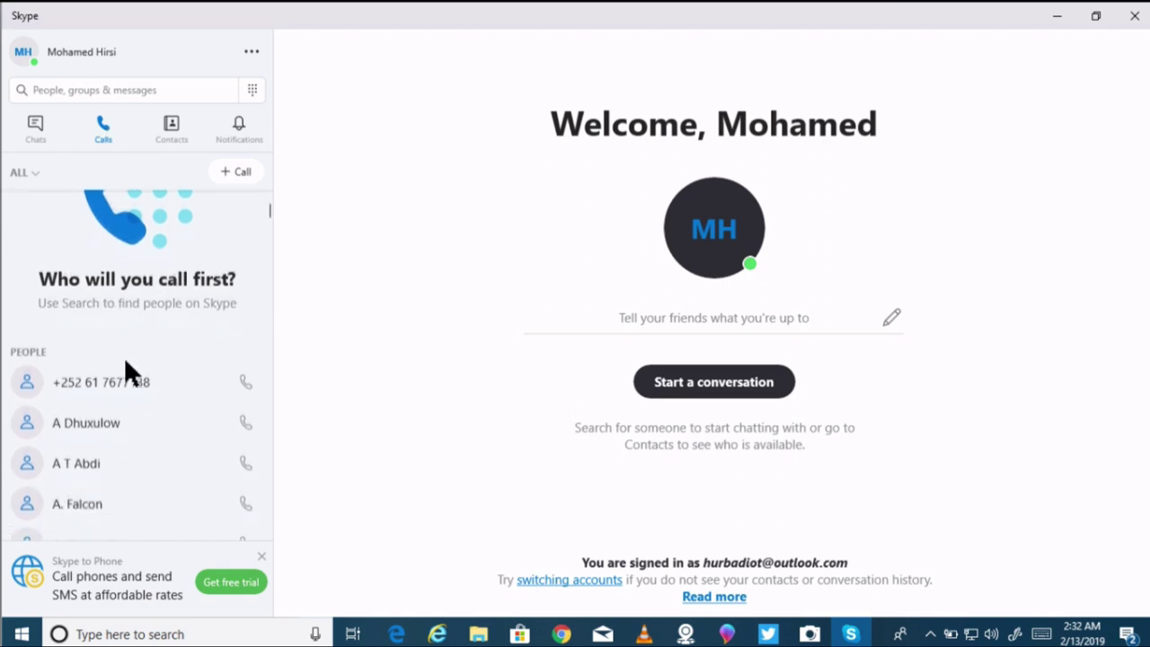
pyautogui.scroll(-5, 127, 363)
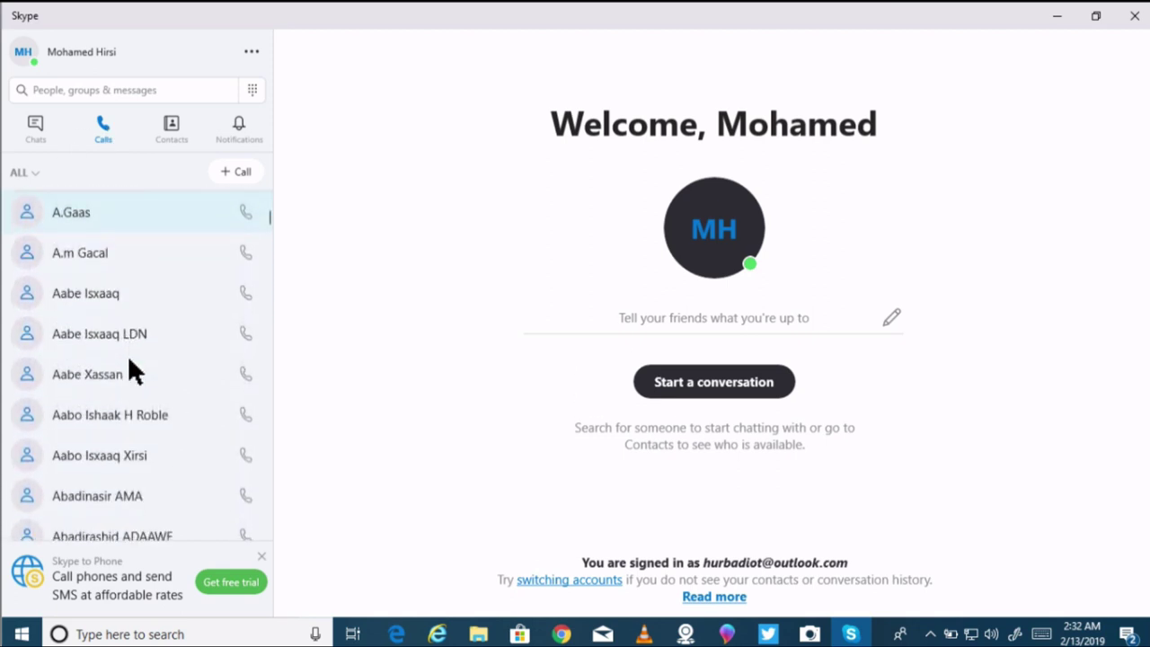
# Step: Mark a synced contact in red with the screen pen, then clear the annotations
pyautogui.moveTo(889, 634); pyautogui.dragTo(903, 623)
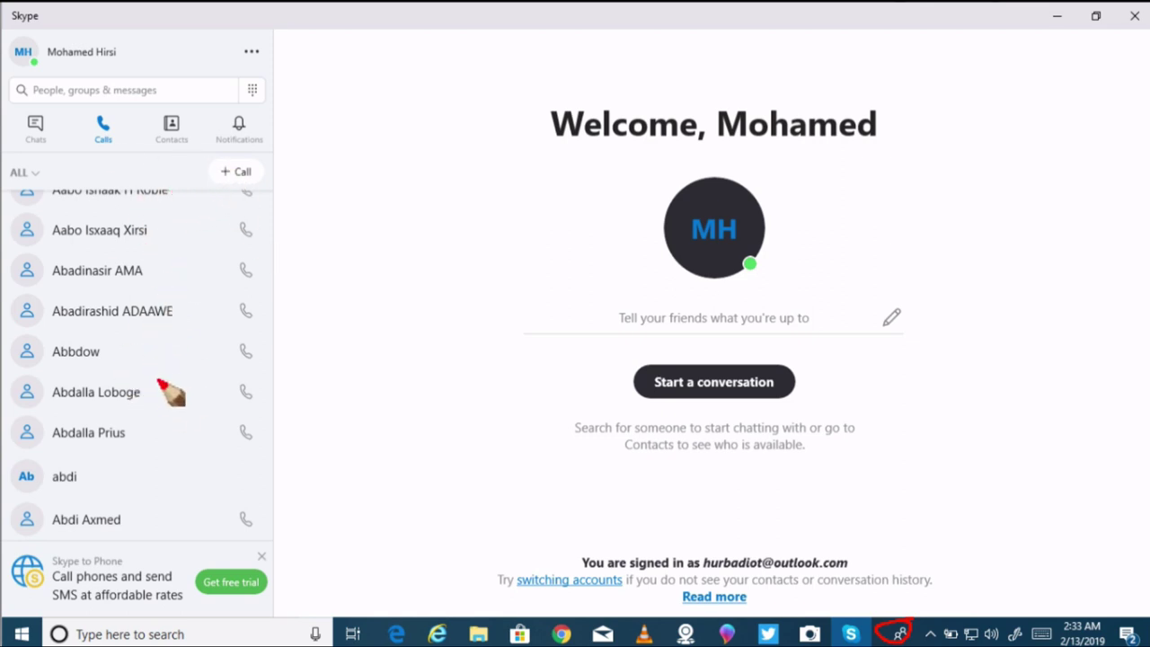
pyautogui.moveTo(154, 379)
pyautogui.mouseDown()
pyautogui.moveTo(159, 397)
pyautogui.moveTo(225, 376)
pyautogui.mouseUp()
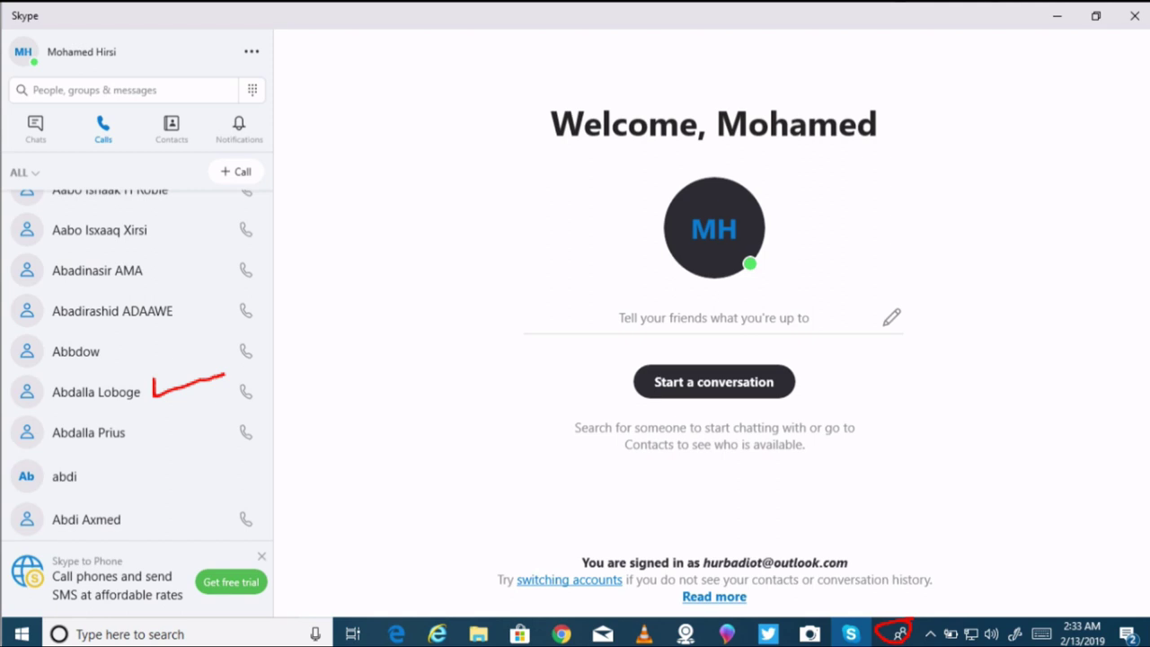
pyautogui.press('Escape')
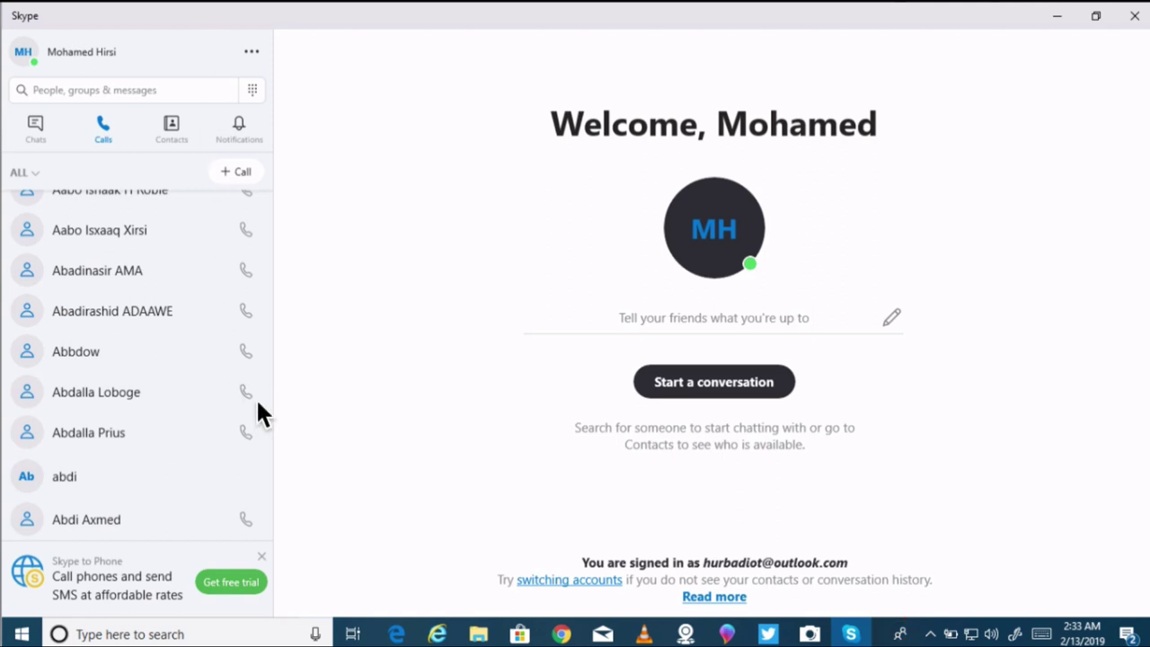
# Step: Call the mobile numbers of two synced contacts from Skype
pyautogui.click(249, 390)
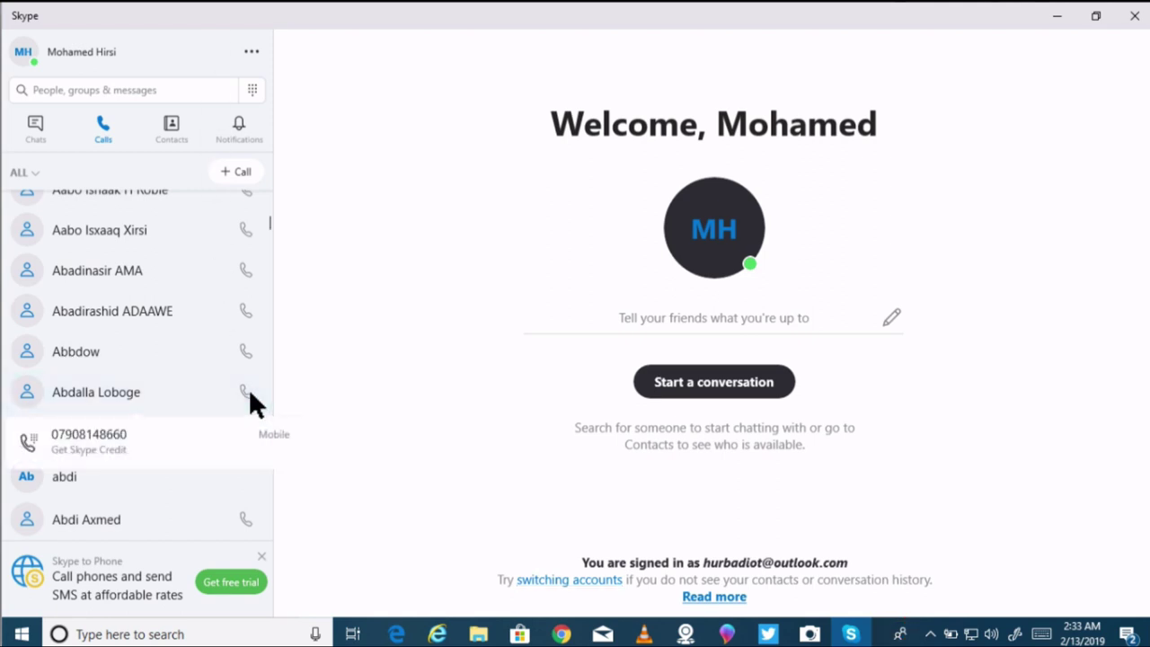
pyautogui.click(166, 440)
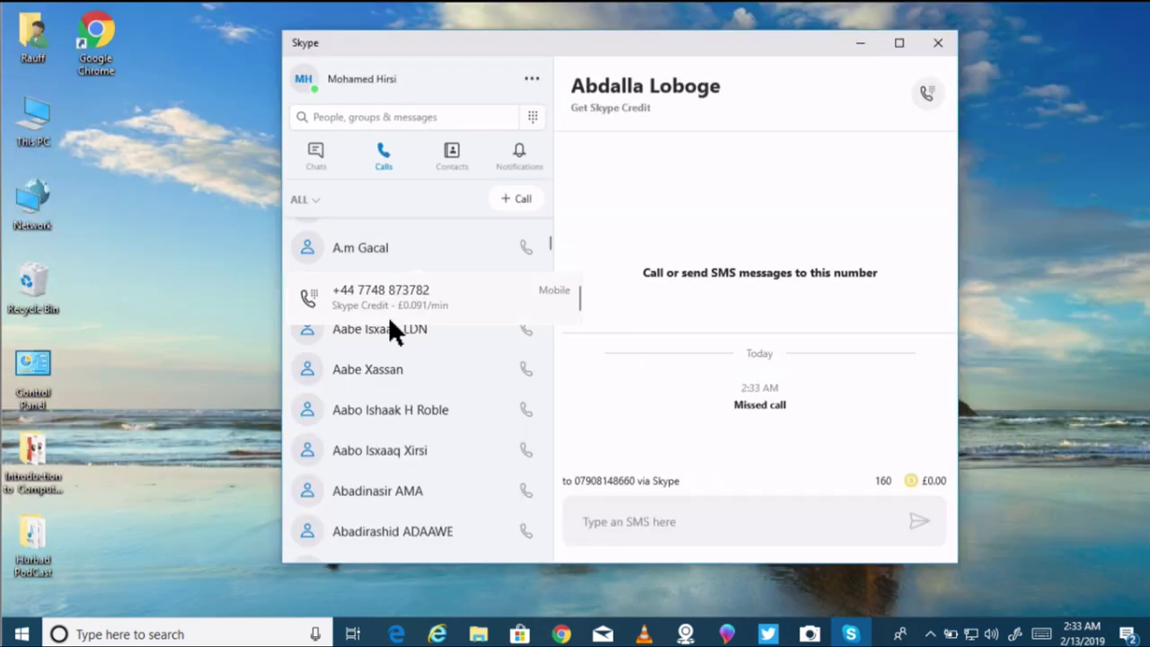
pyautogui.click(528, 327)
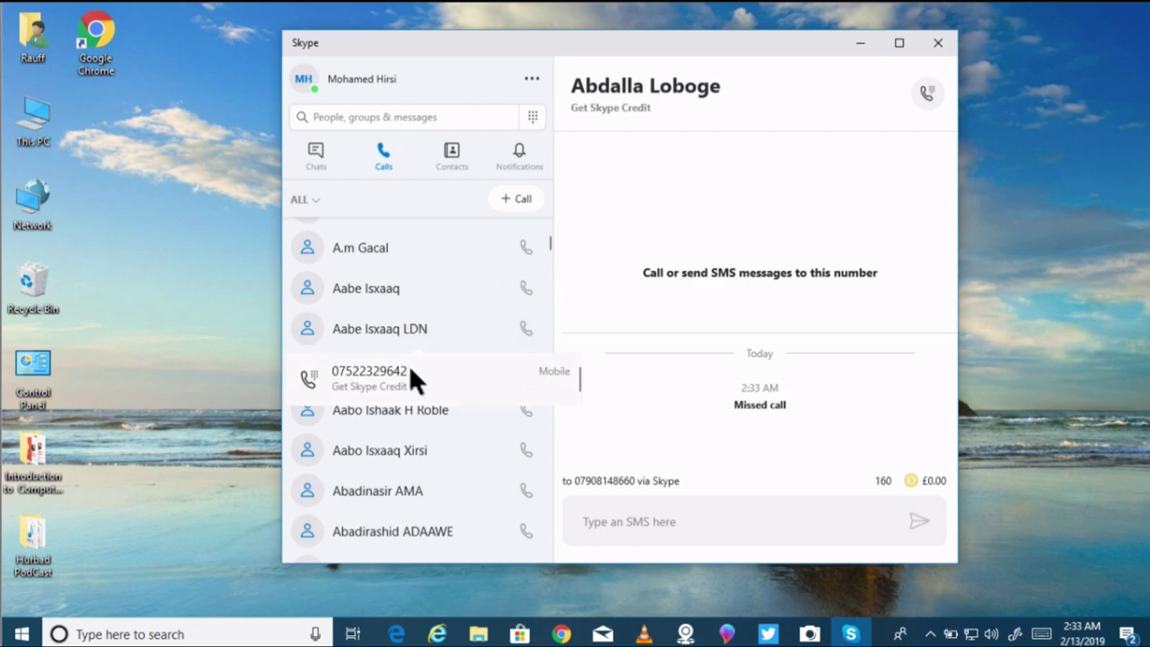
pyautogui.click(387, 376)
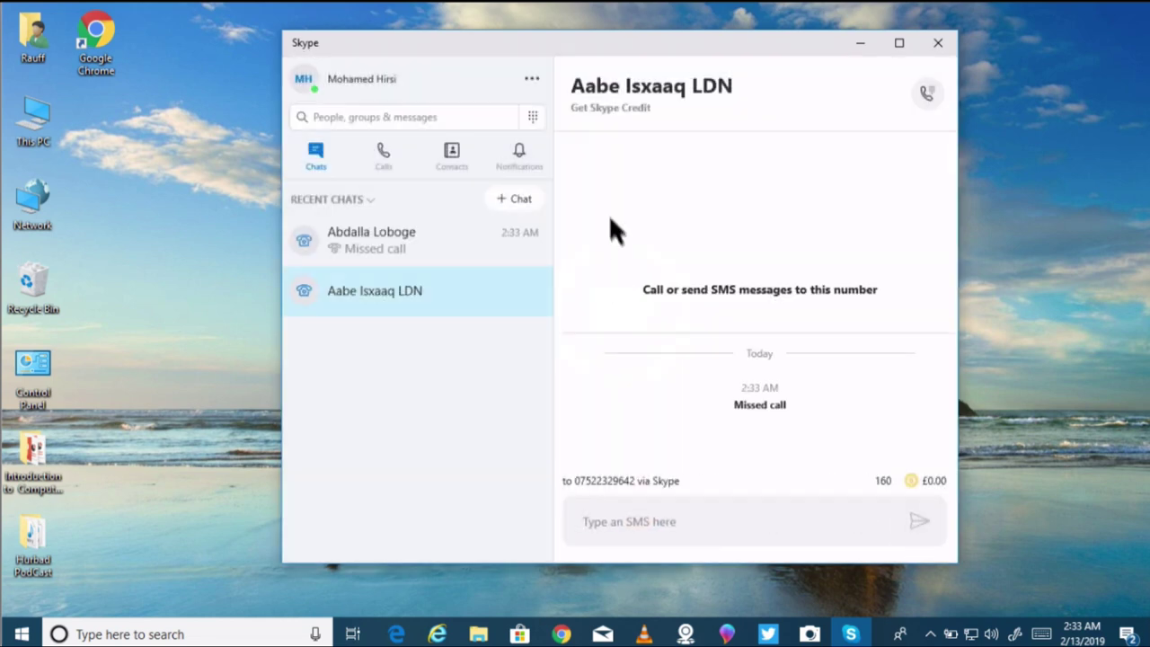
# Step: Go back to Skype's Calls list to see both calls logged as missed
pyautogui.click(899, 635)
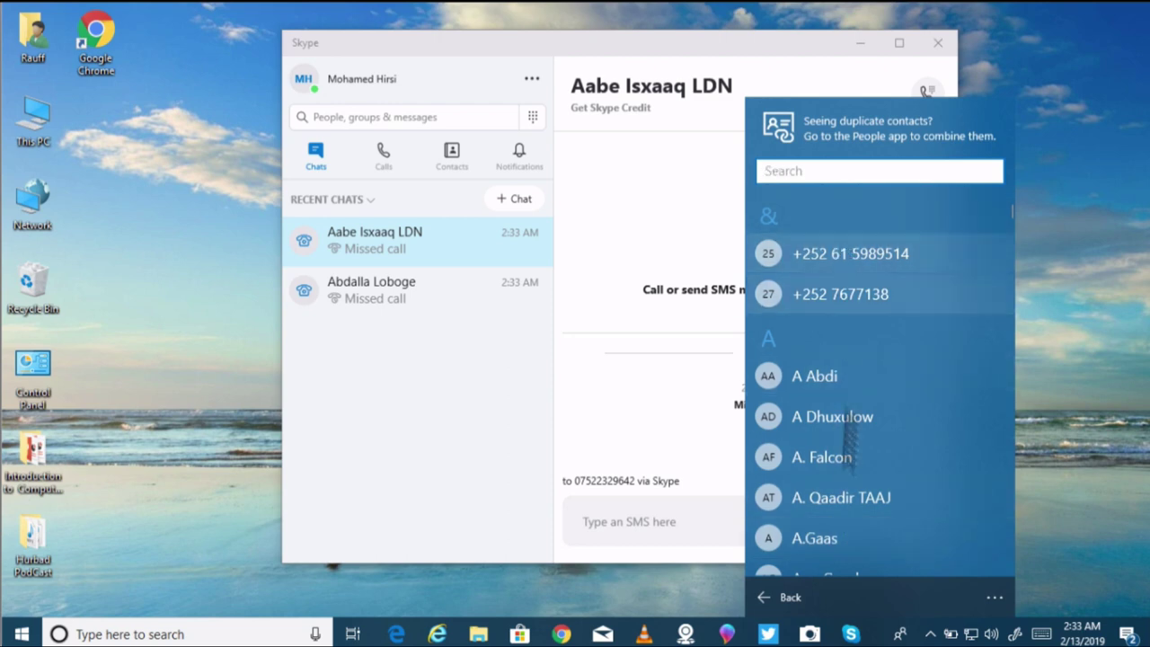
pyautogui.click(428, 200)
pyautogui.click(384, 155)
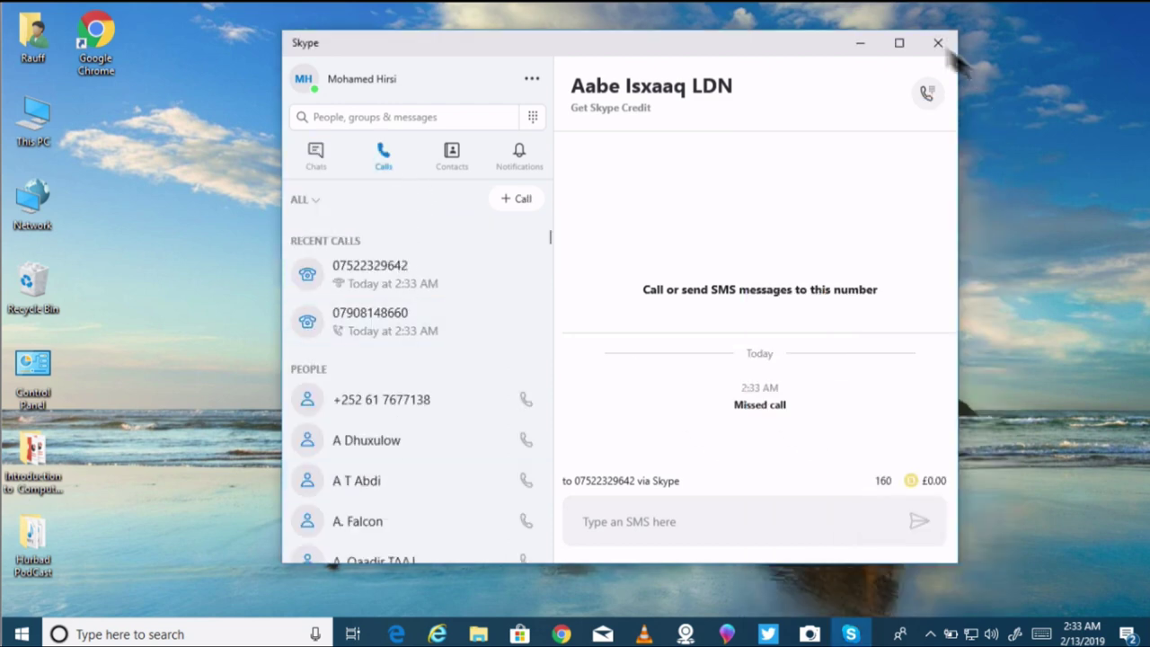